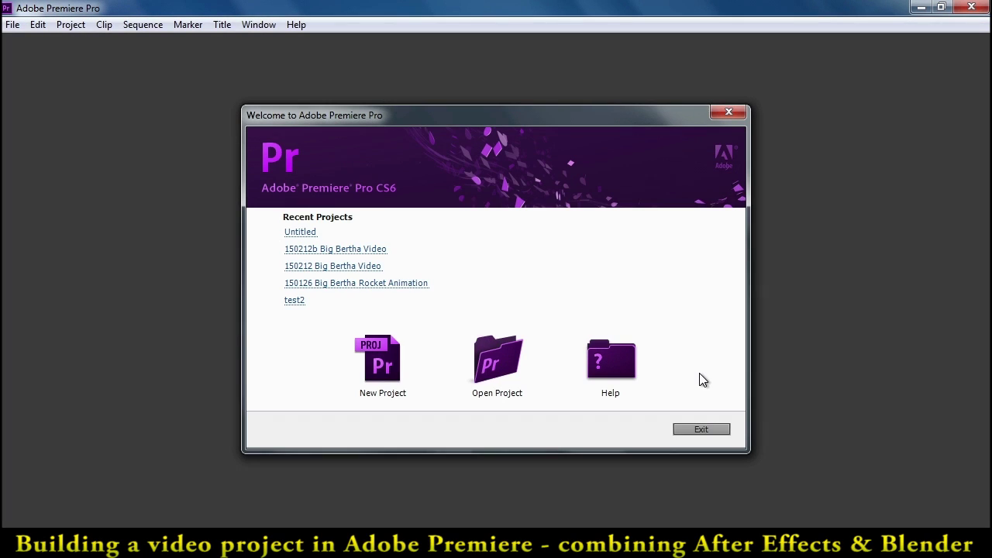
Step: Create a new project named '150212 Big Bertha Rock' in the H:\150112 Big Bertha Rocket folder
{"action": "left_click", "coordinate": [383, 361]}
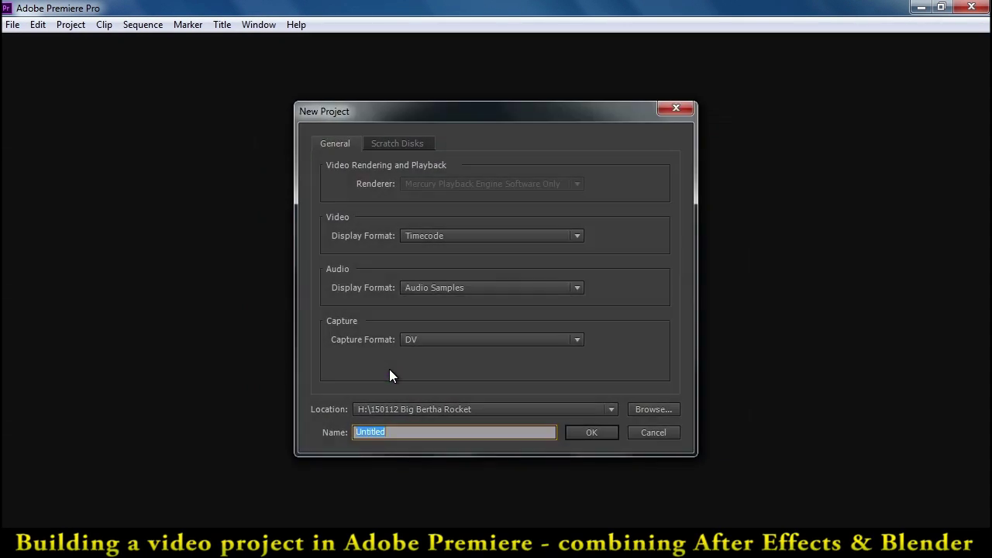
{"action": "left_click", "coordinate": [647, 410]}
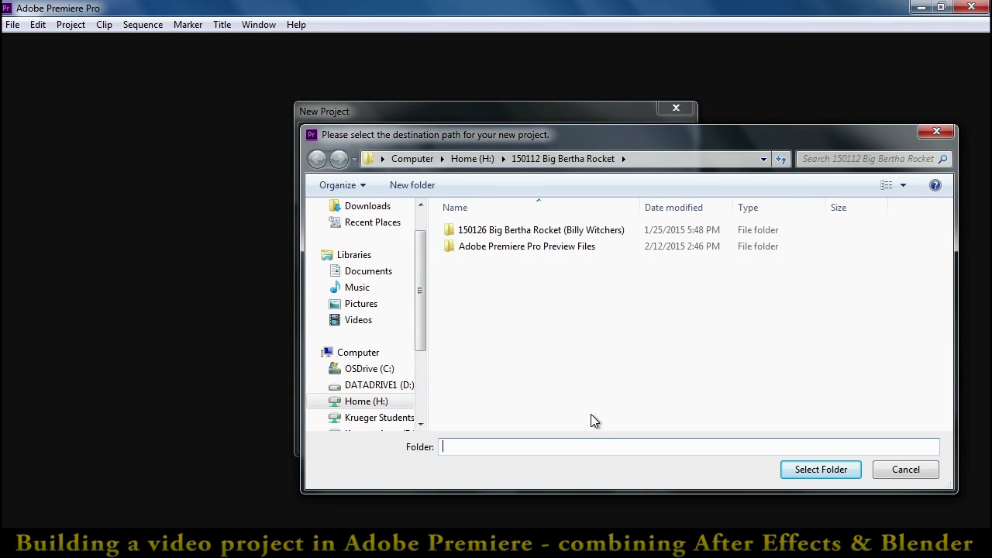
{"action": "left_click", "coordinate": [835, 472]}
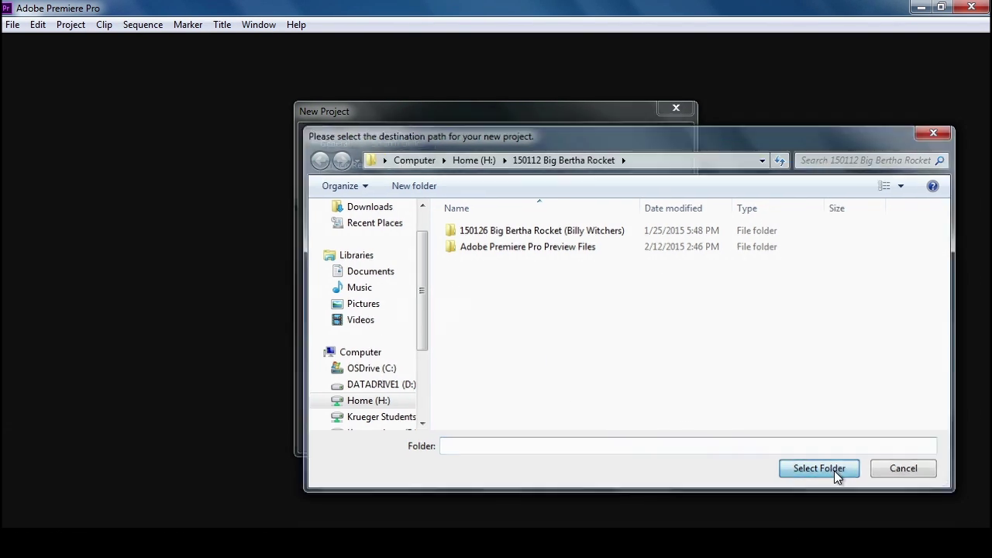
{"action": "left_click_drag", "start_coordinate": [439, 434], "coordinate": [316, 432]}
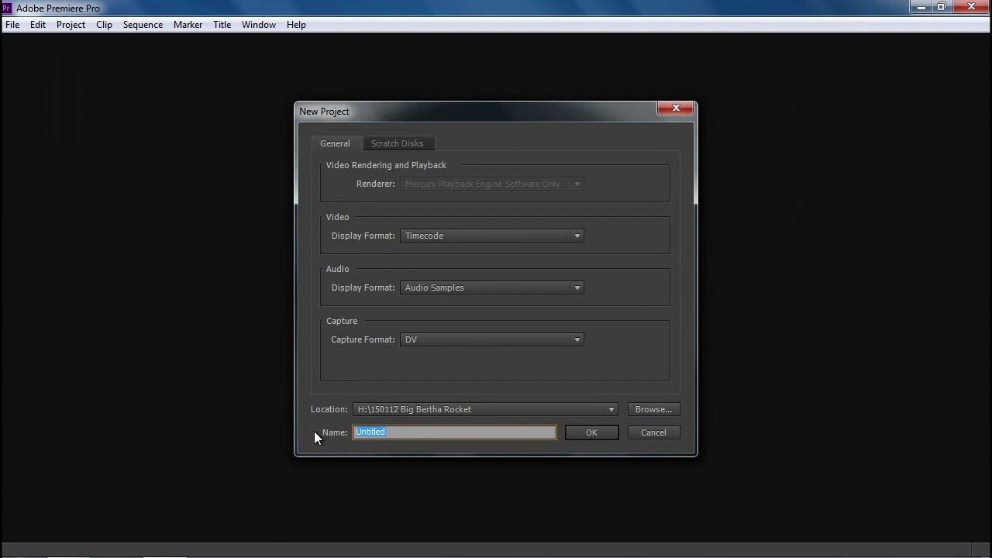
{"action": "type", "text": "15"}
{"action": "type", "text": "0212"}
{"action": "type", "text": " Big Bertha "}
{"action": "type", "text": "Rock"}
{"action": "key", "text": "Return"}
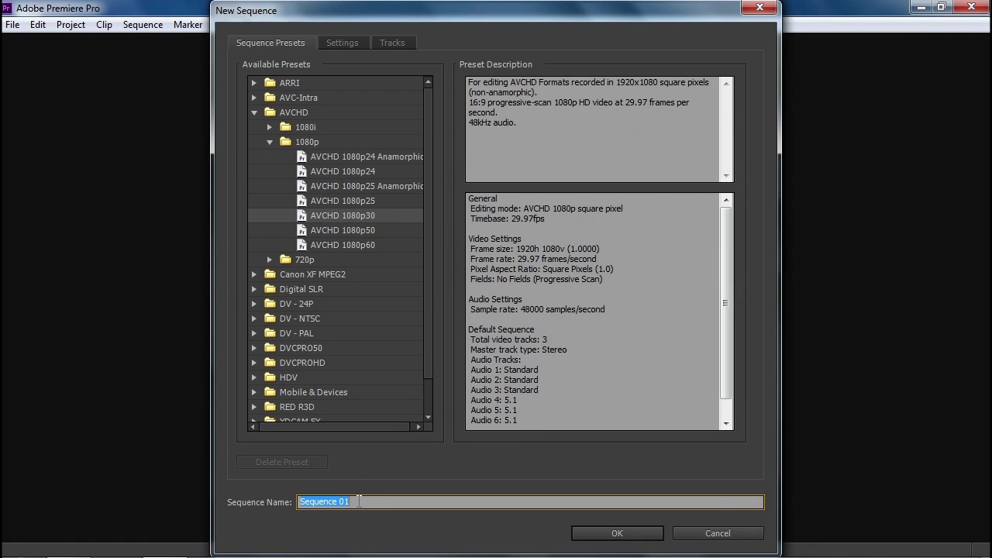
Step: Create the 'Big Bertha' sequence with the AVCHD 1080p30 preset (1920x1080, 29.97 fps)
{"action": "type", "text": "Big Bertha"}
{"action": "left_click", "coordinate": [297, 112]}
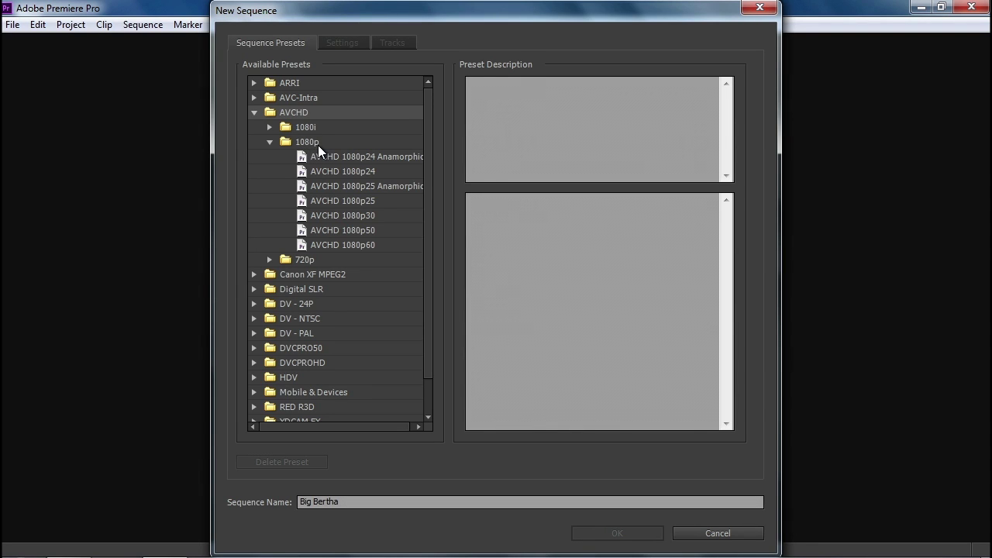
{"action": "left_click", "coordinate": [360, 215]}
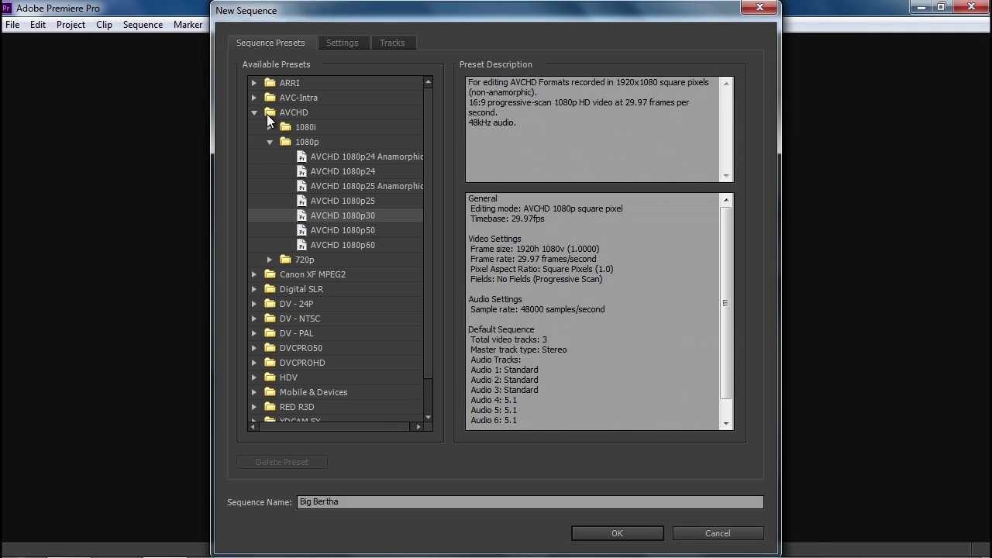
{"action": "left_click_drag", "start_coordinate": [516, 249], "coordinate": [568, 249]}
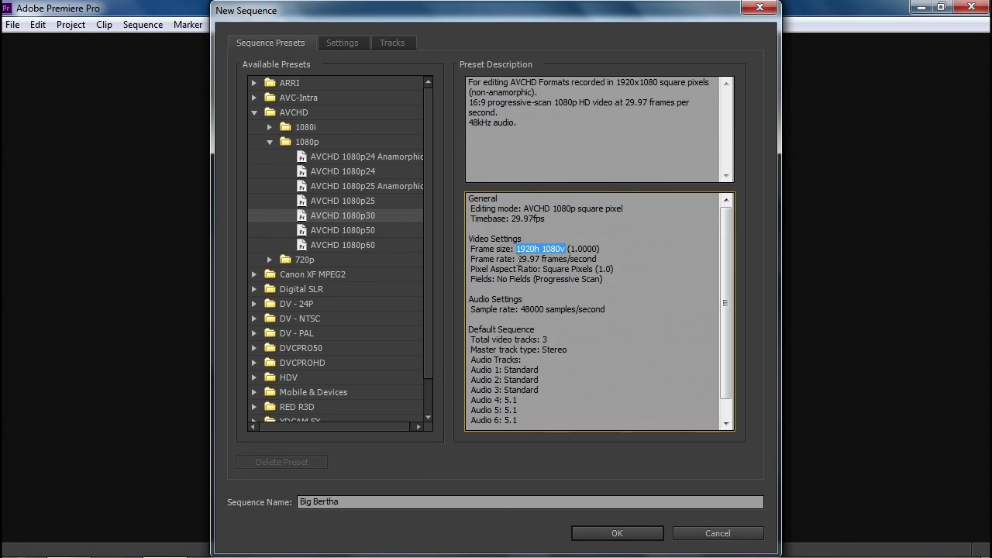
{"action": "left_click_drag", "start_coordinate": [518, 258], "coordinate": [540, 259]}
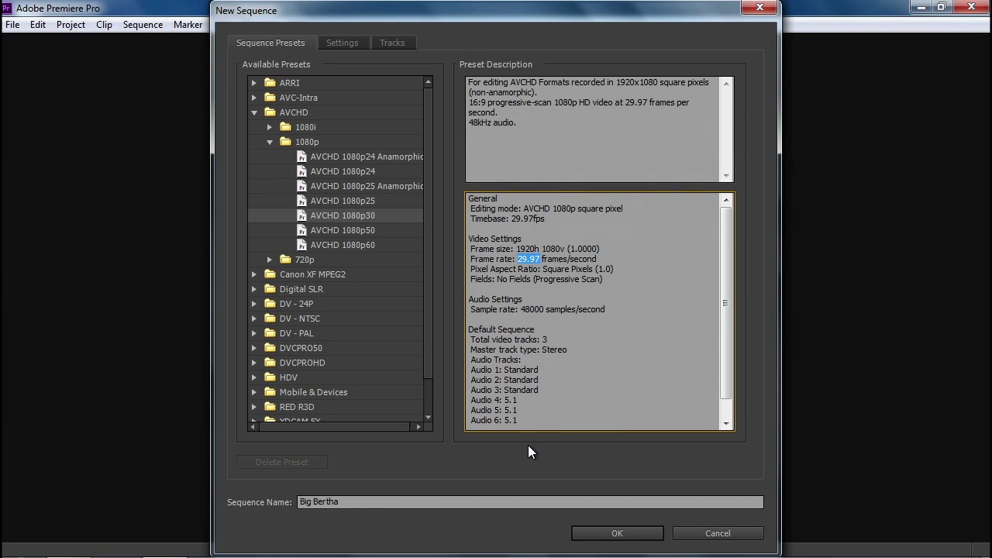
{"action": "left_click", "coordinate": [603, 532]}
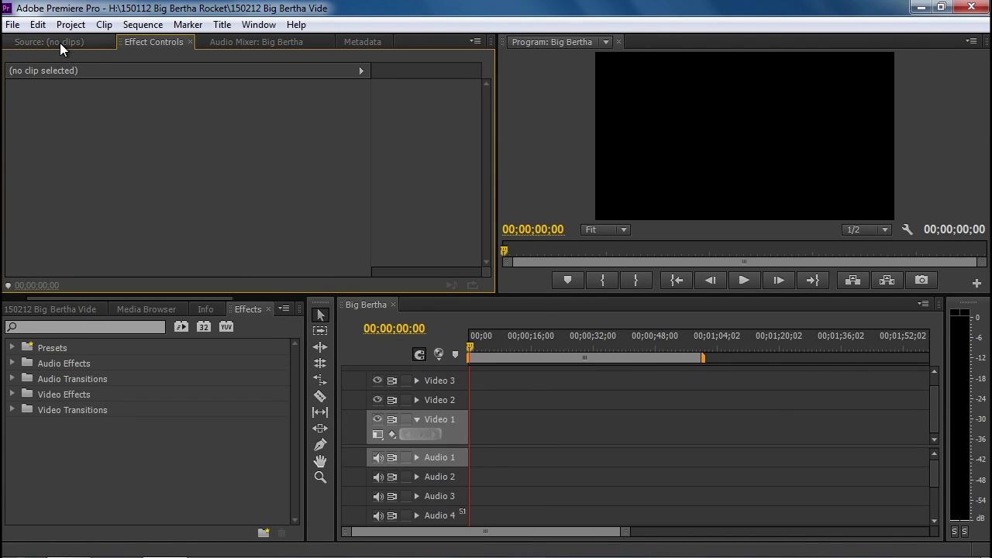
Step: Set the media cache files location to D:\cache in Media preferences
{"action": "left_click", "coordinate": [39, 25]}
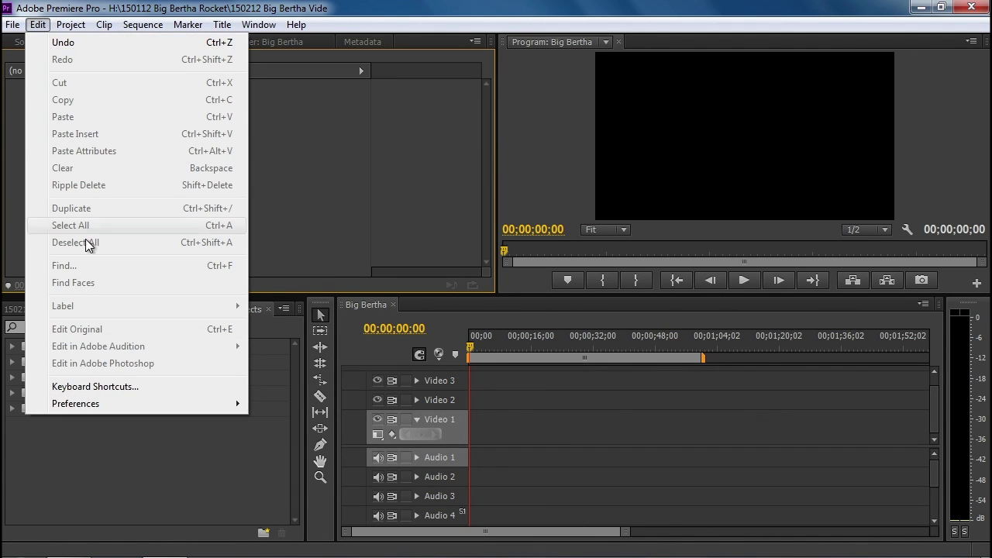
{"action": "mouse_move", "coordinate": [116, 405]}
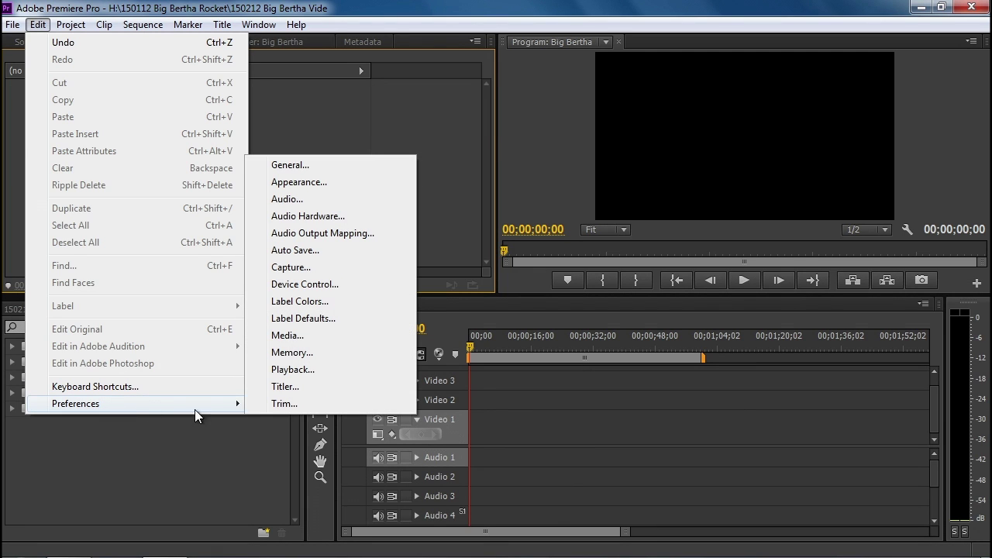
{"action": "left_click", "coordinate": [287, 336]}
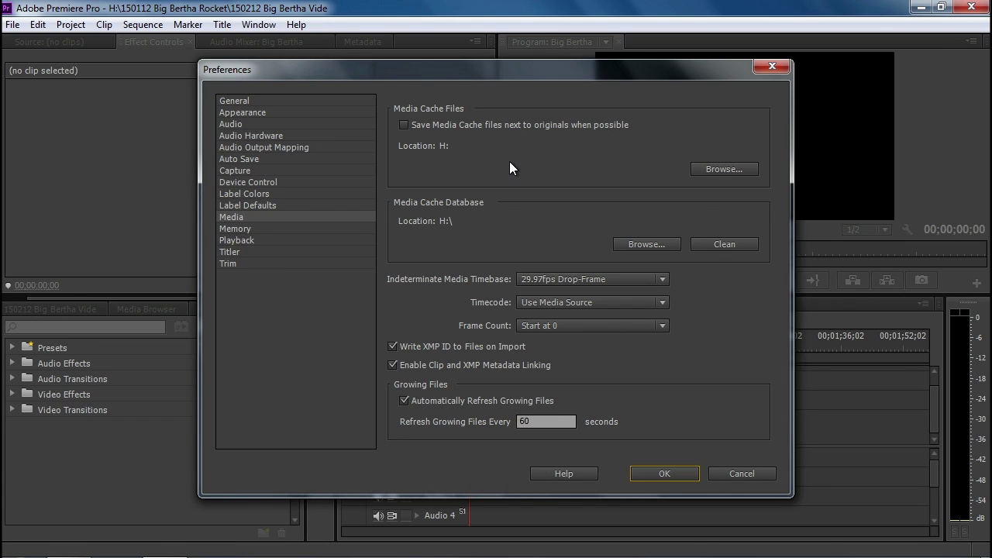
{"action": "left_click", "coordinate": [701, 169]}
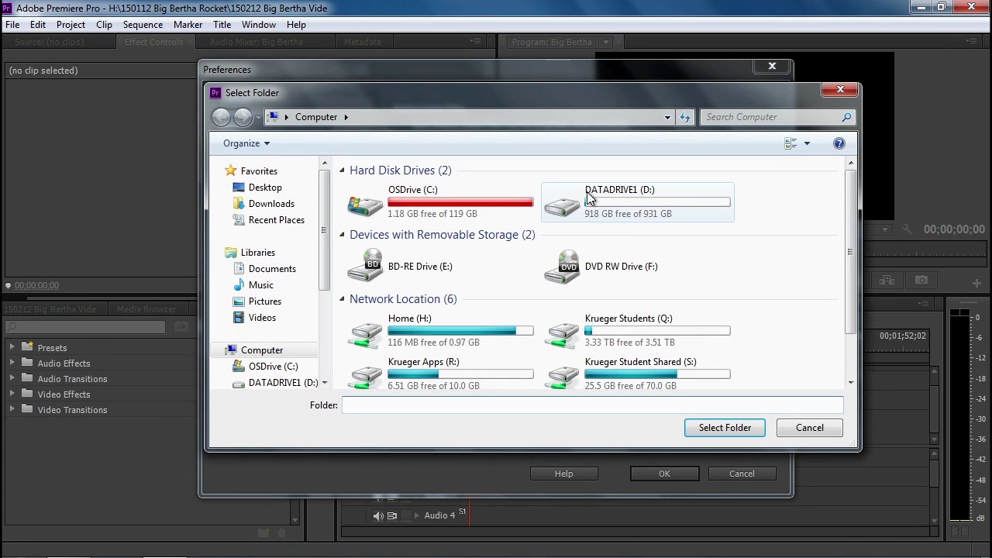
{"action": "double_click", "coordinate": [612, 203]}
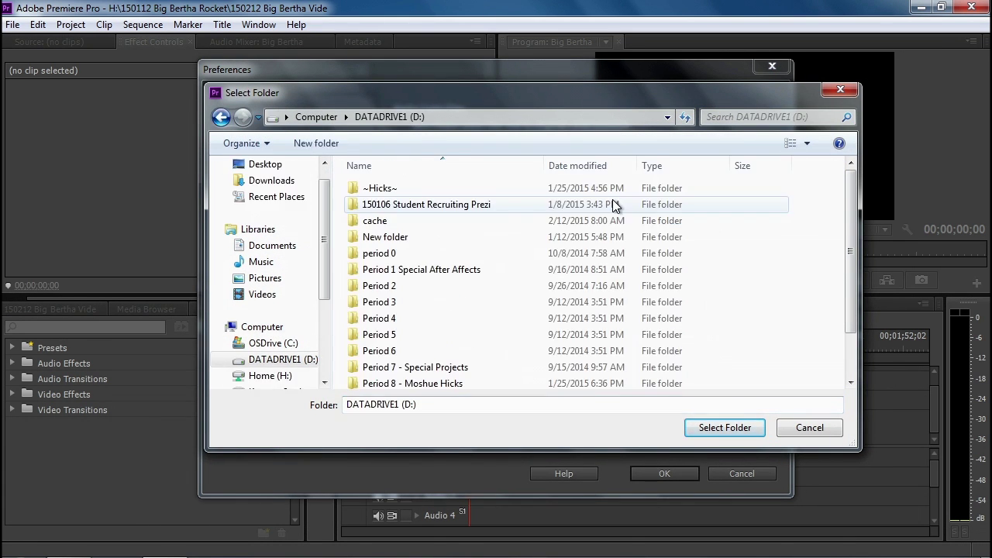
{"action": "left_click", "coordinate": [377, 221]}
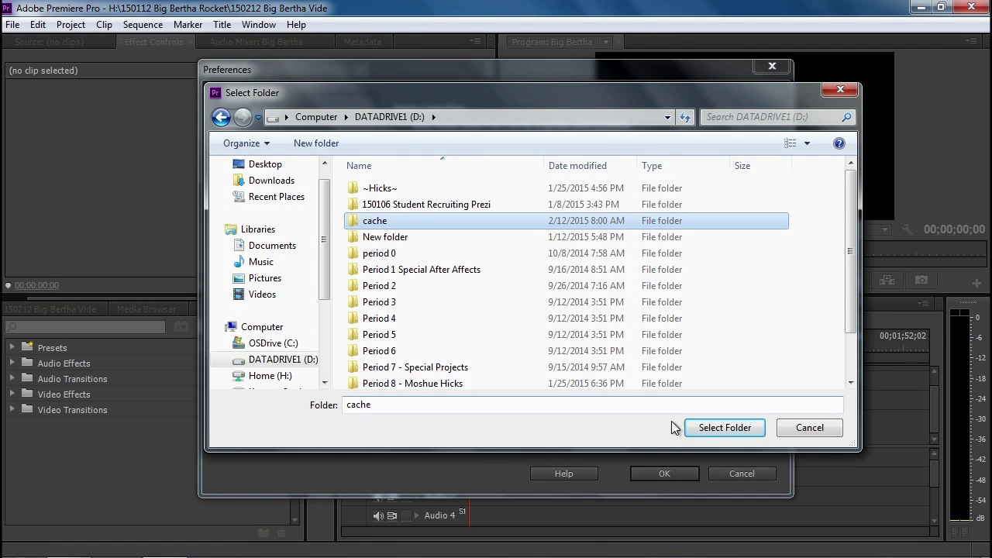
{"action": "left_click", "coordinate": [712, 427]}
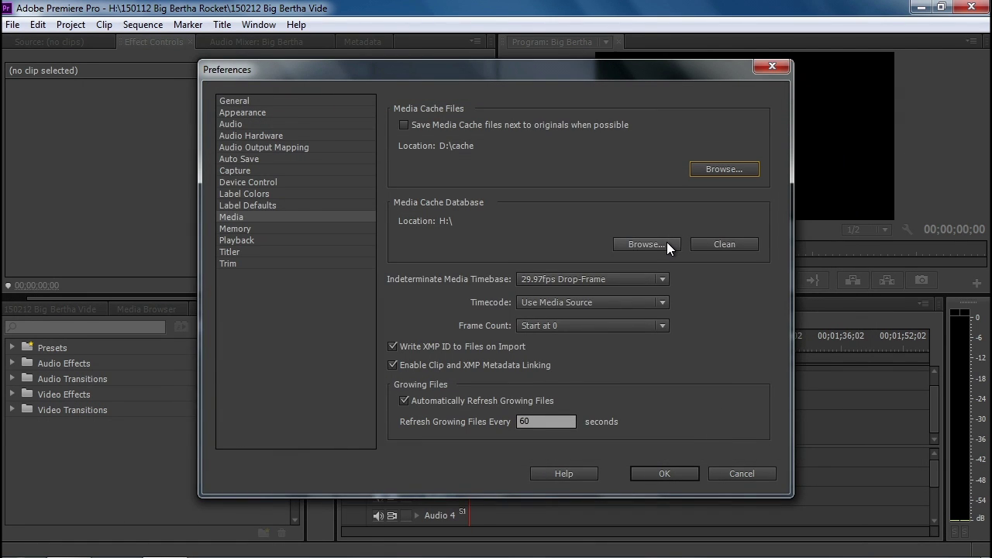
Step: Set the media cache database location to D:\cache and delete the old database
{"action": "left_click", "coordinate": [666, 243]}
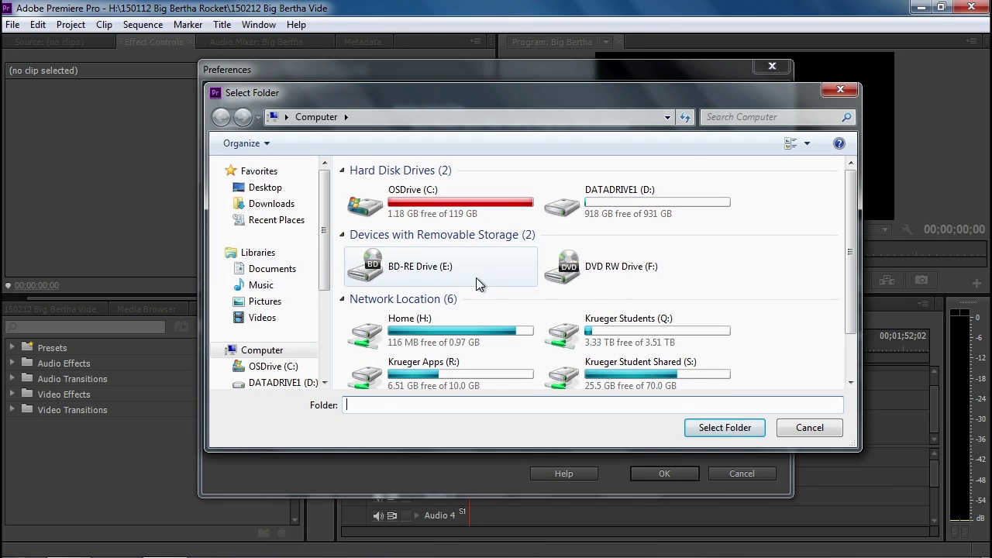
{"action": "left_click", "coordinate": [471, 321]}
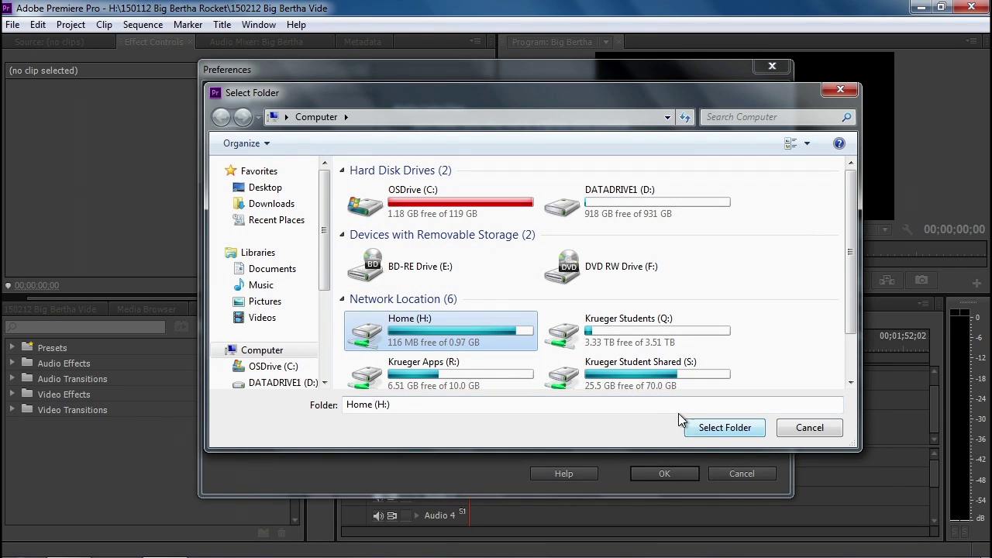
{"action": "double_click", "coordinate": [440, 326]}
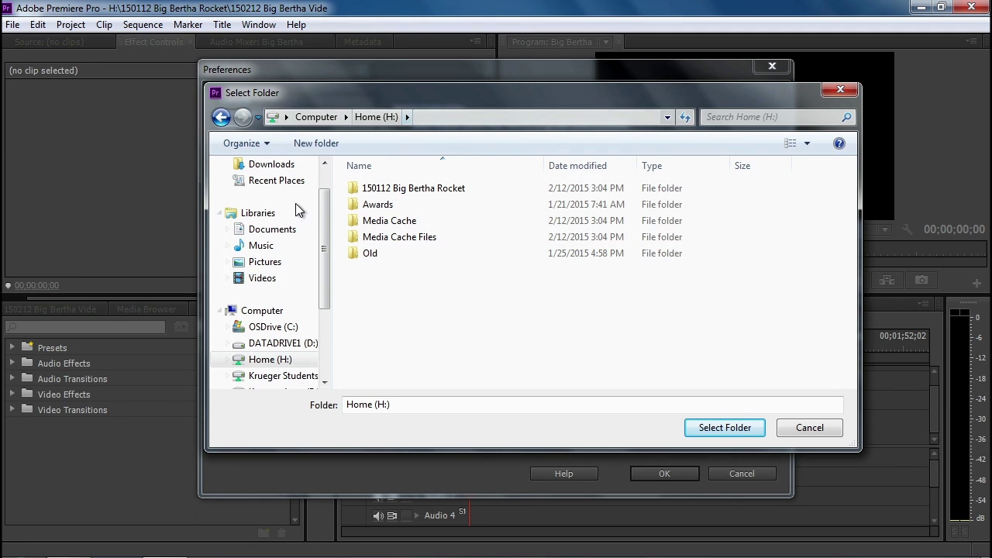
{"action": "left_click", "coordinate": [283, 343]}
{"action": "left_click", "coordinate": [383, 221]}
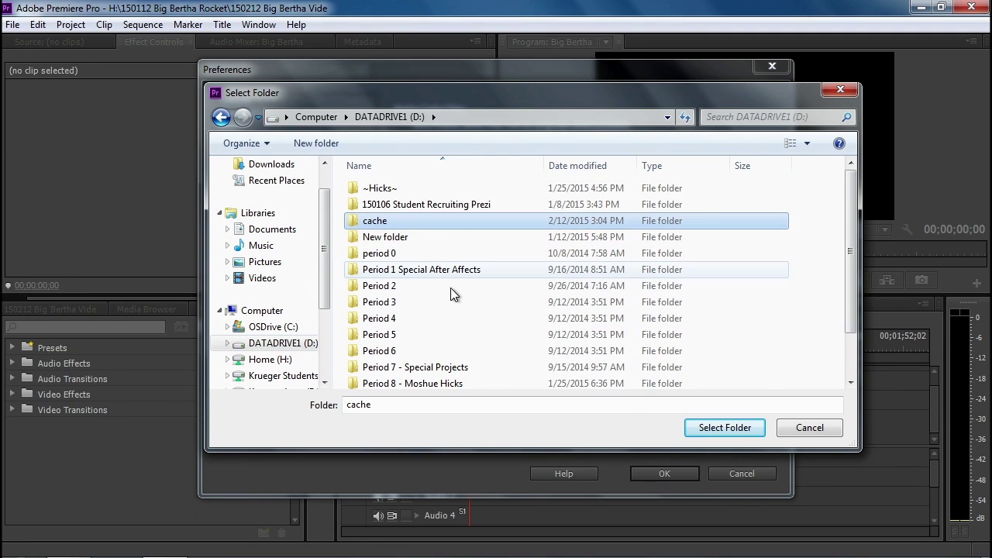
{"action": "left_click", "coordinate": [692, 427]}
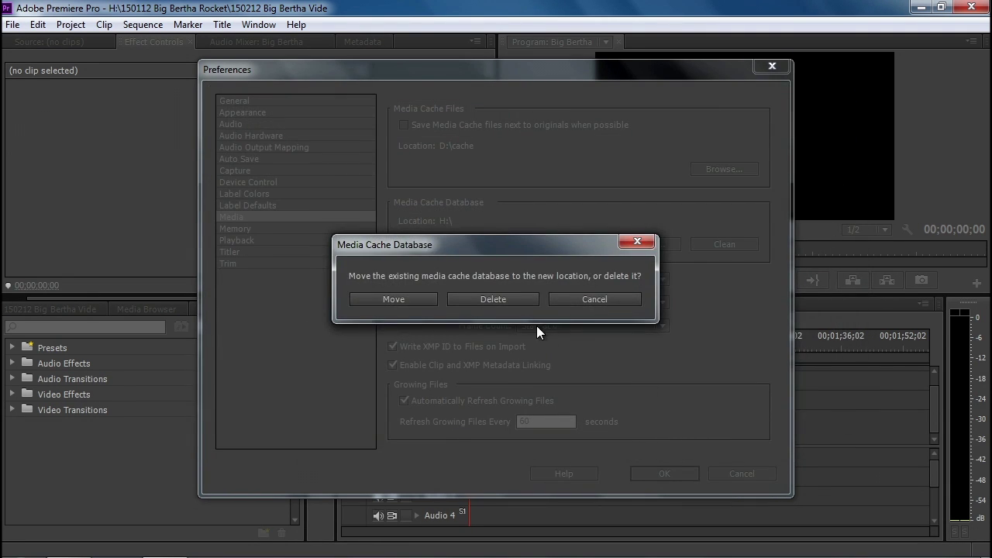
{"action": "left_click", "coordinate": [515, 299]}
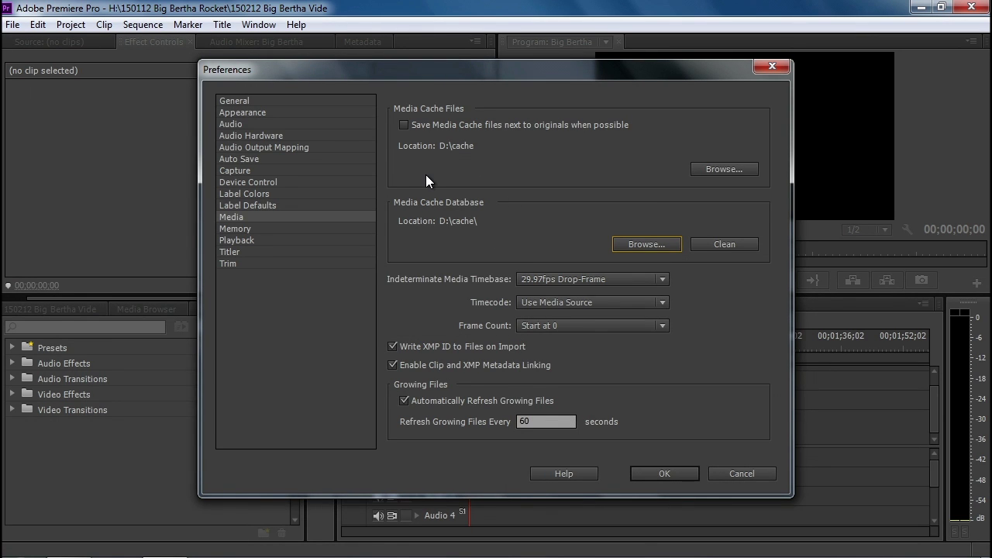
Step: Apply the media cache settings, then change Still Image Default Duration from 150 to 1 frame
{"action": "left_click", "coordinate": [656, 472]}
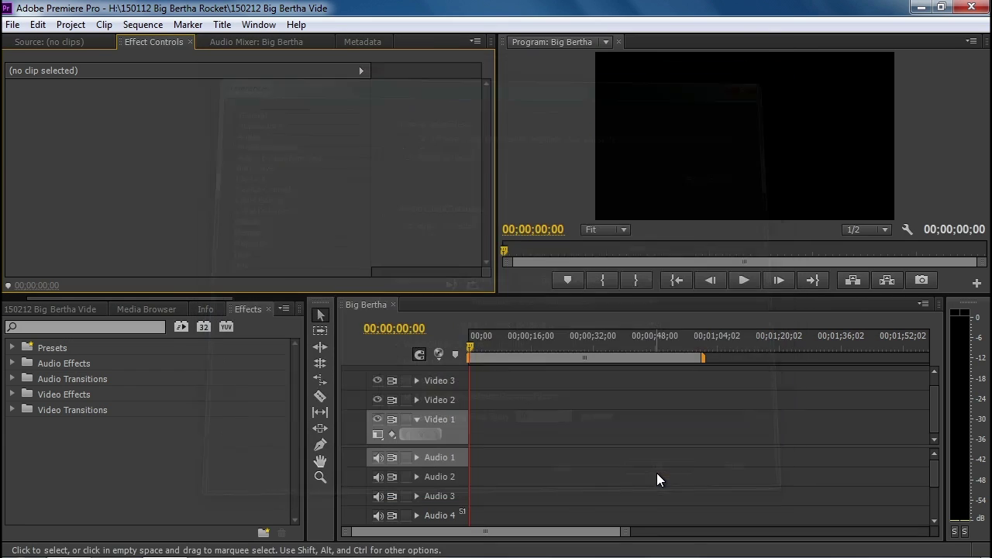
{"action": "left_click", "coordinate": [38, 24]}
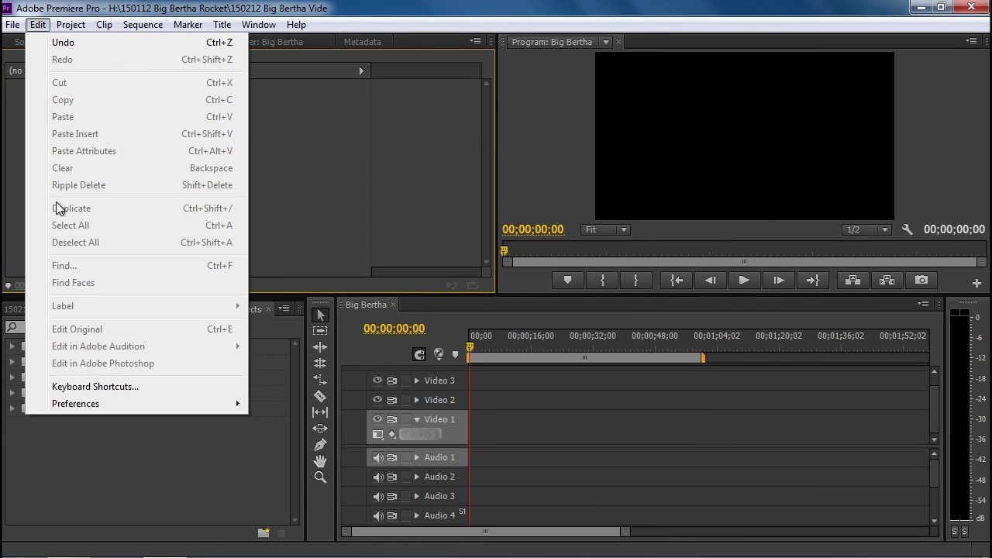
{"action": "mouse_move", "coordinate": [87, 405]}
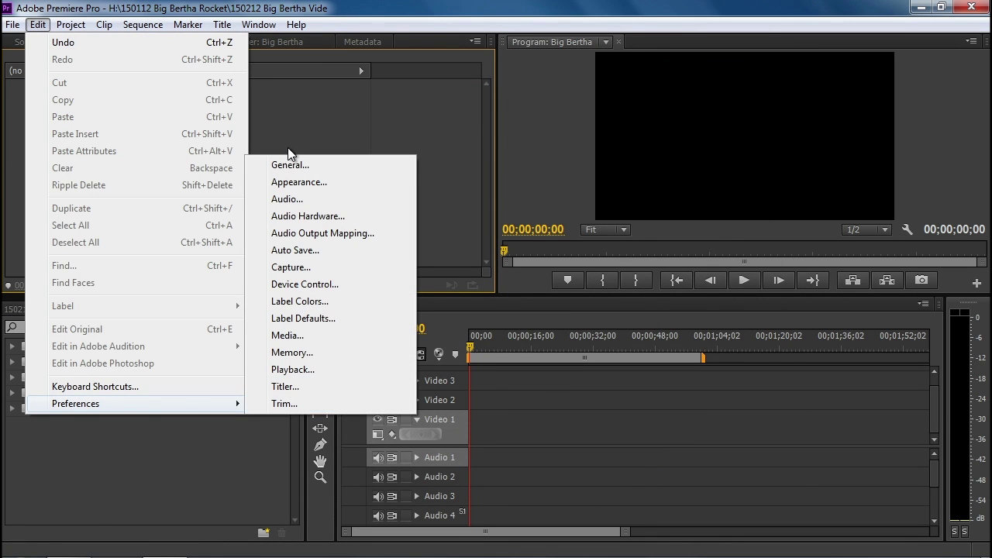
{"action": "left_click", "coordinate": [291, 167]}
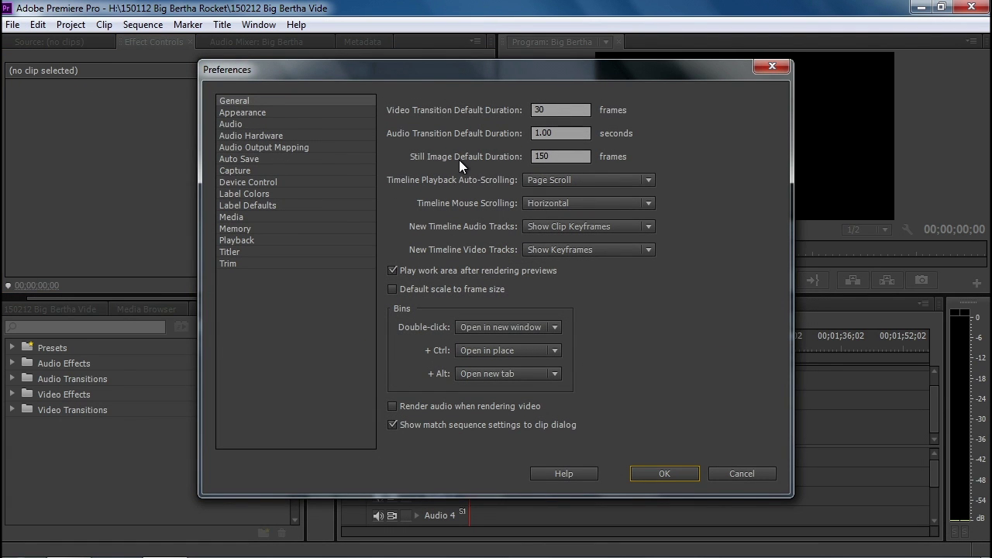
{"action": "left_click_drag", "start_coordinate": [560, 156], "coordinate": [527, 156]}
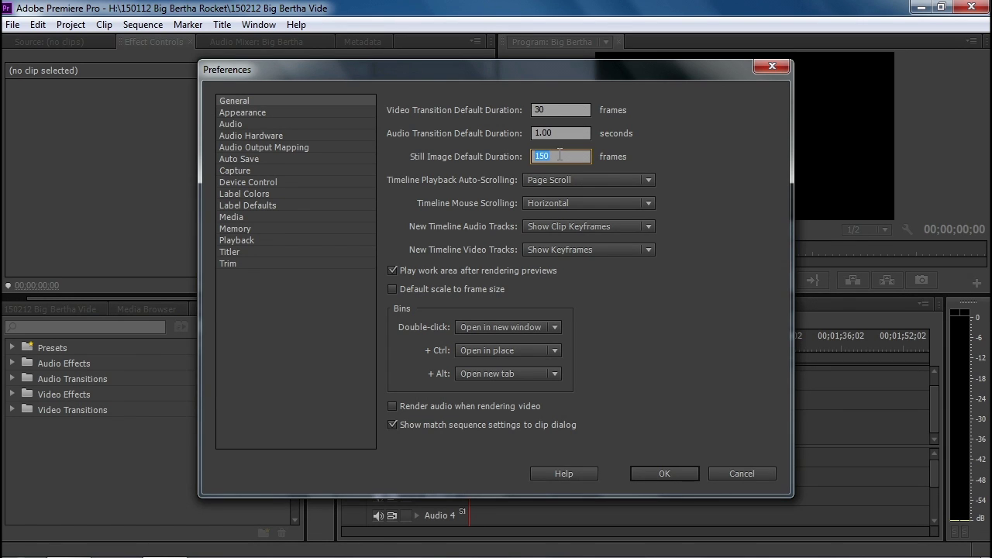
{"action": "type", "text": "1"}
{"action": "left_click", "coordinate": [681, 472]}
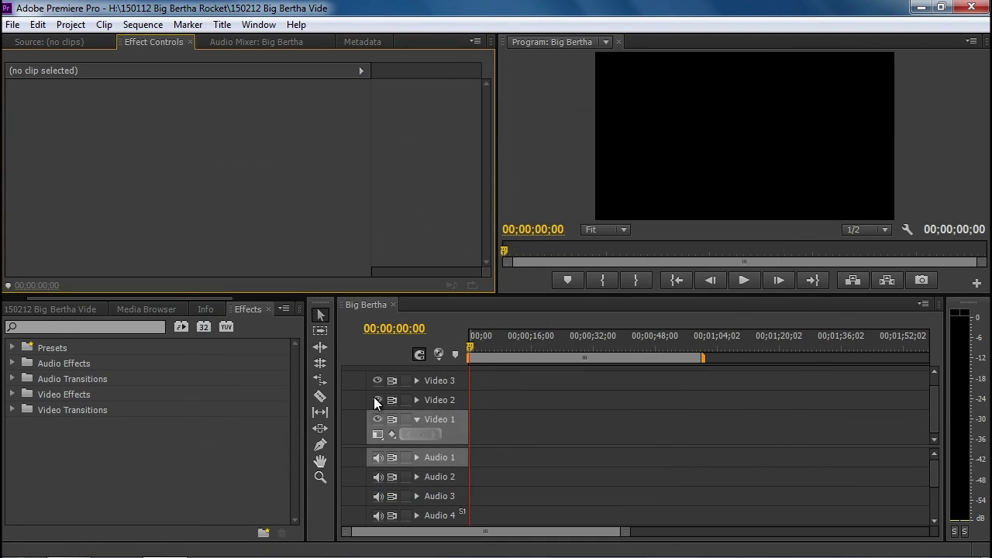
Step: Import the '150209 8th Period 2 part - complete' folder from DATADRIVE1 > 150112 Rocket Renders
{"action": "left_click", "coordinate": [60, 309]}
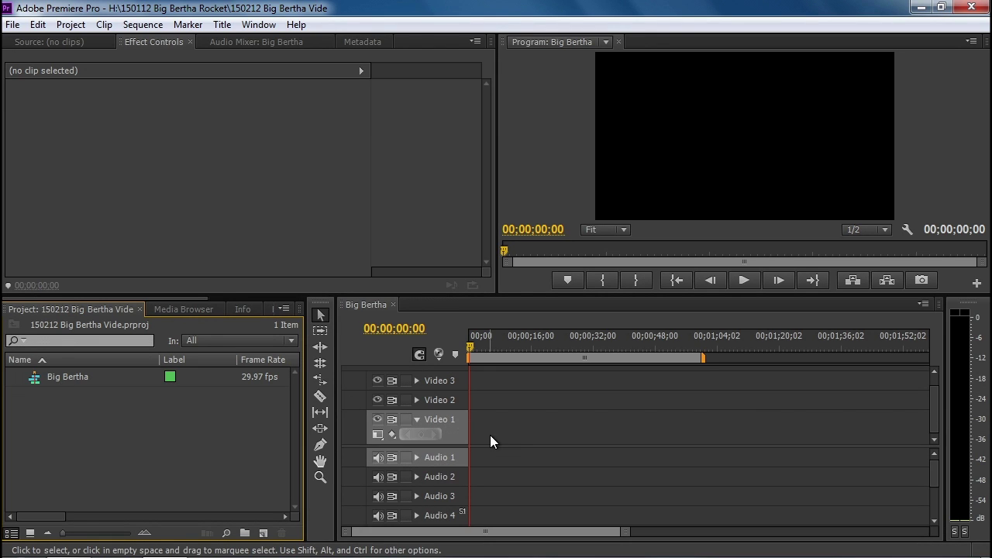
{"action": "double_click", "coordinate": [149, 429]}
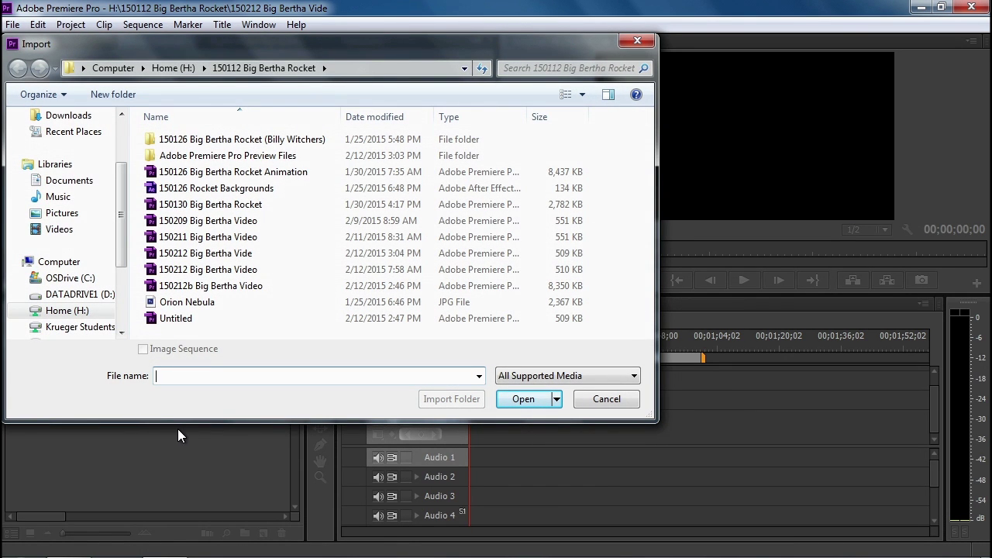
{"action": "left_click", "coordinate": [608, 399]}
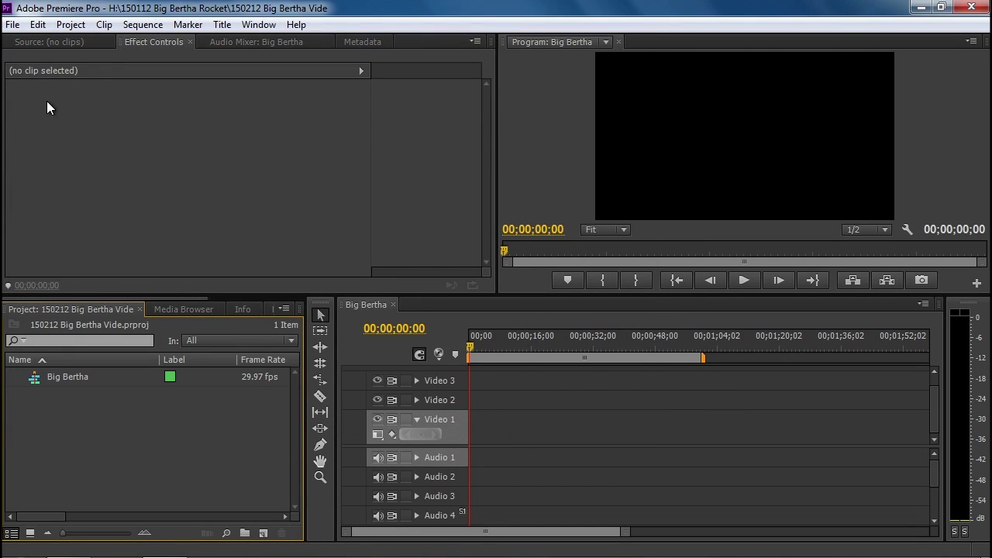
{"action": "left_click", "coordinate": [11, 26]}
{"action": "left_click", "coordinate": [61, 352]}
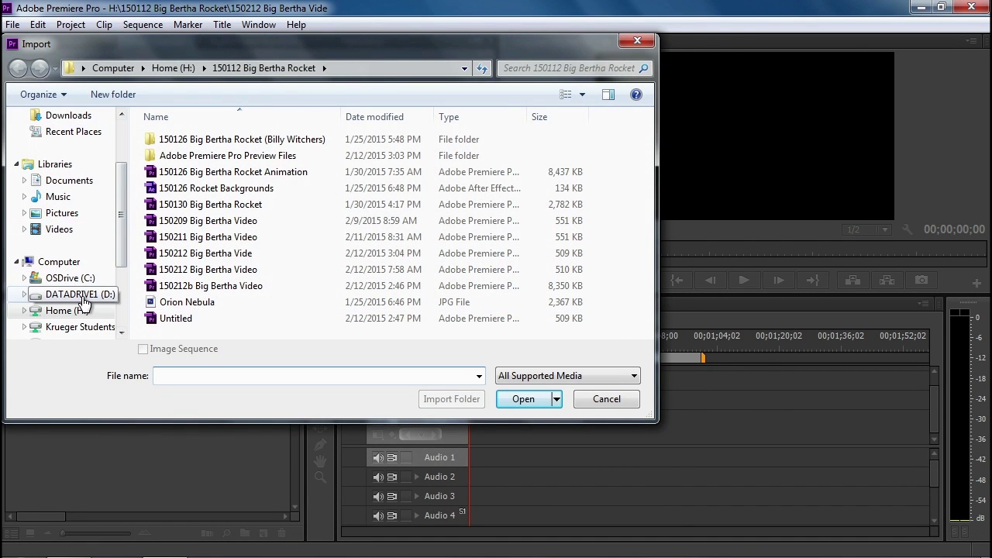
{"action": "left_click", "coordinate": [82, 296]}
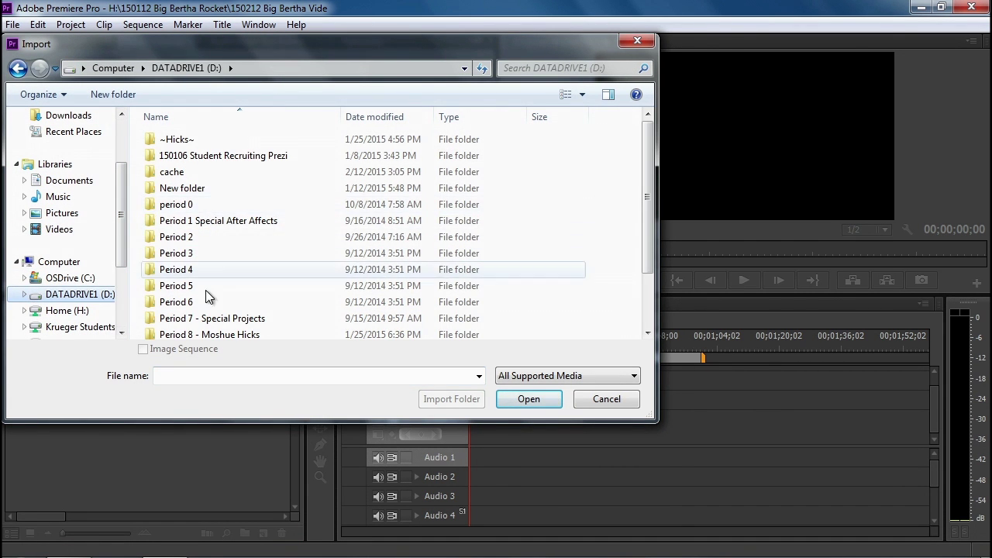
{"action": "double_click", "coordinate": [210, 335]}
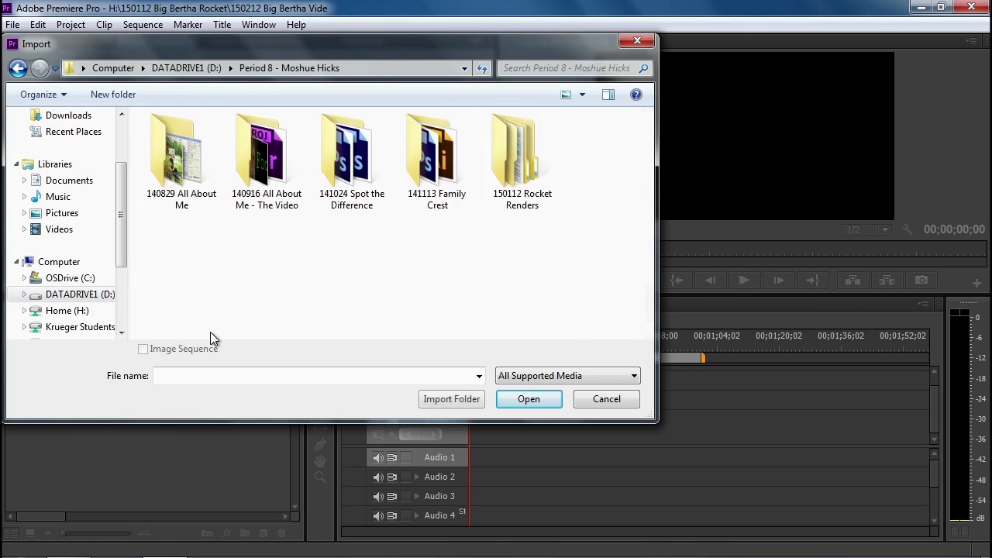
{"action": "left_click", "coordinate": [518, 159]}
{"action": "double_click", "coordinate": [519, 159]}
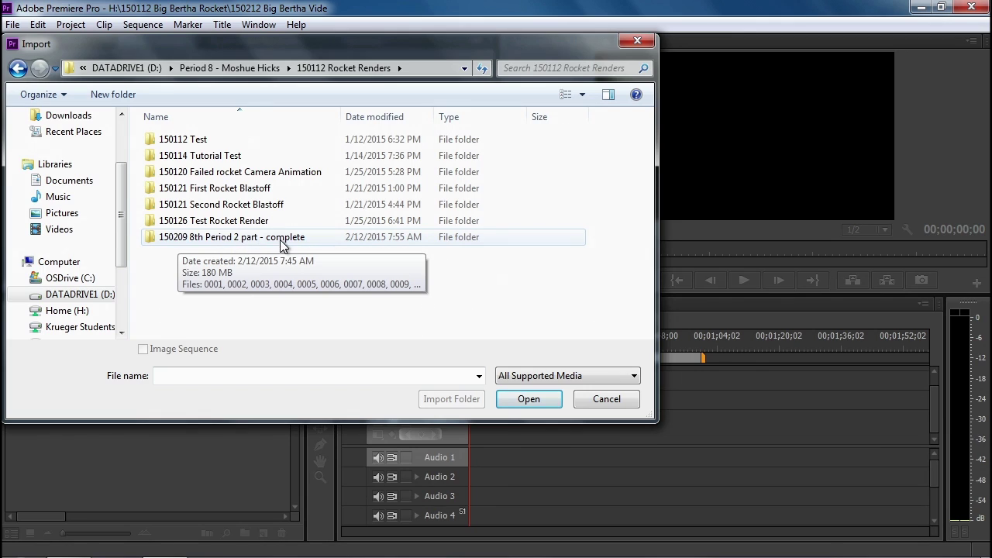
{"action": "double_click", "coordinate": [223, 240]}
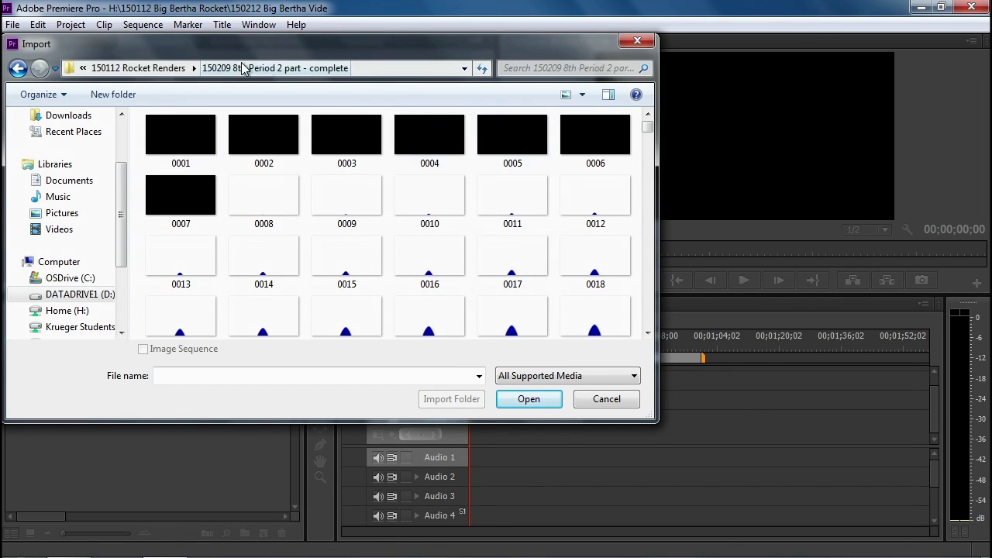
{"action": "left_click", "coordinate": [18, 68]}
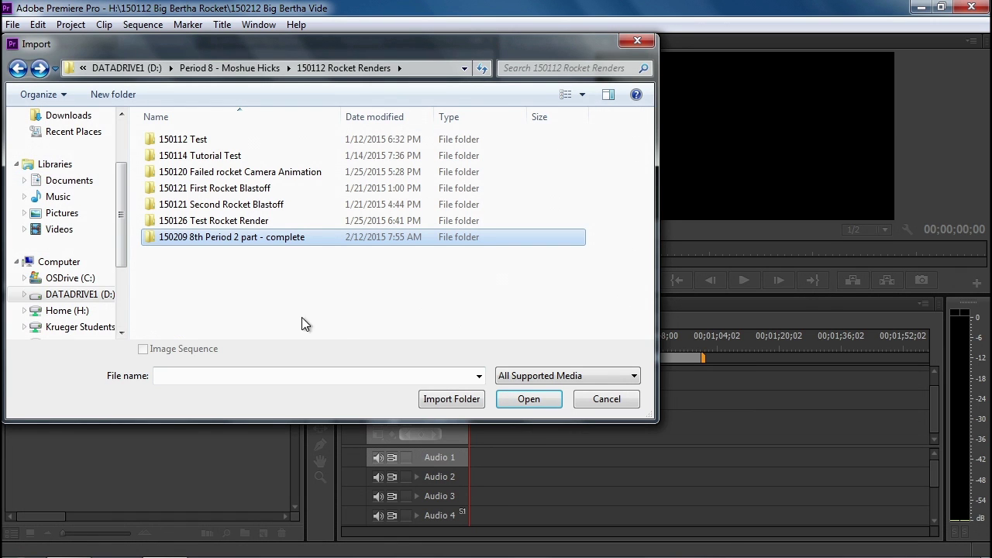
{"action": "left_click", "coordinate": [442, 398]}
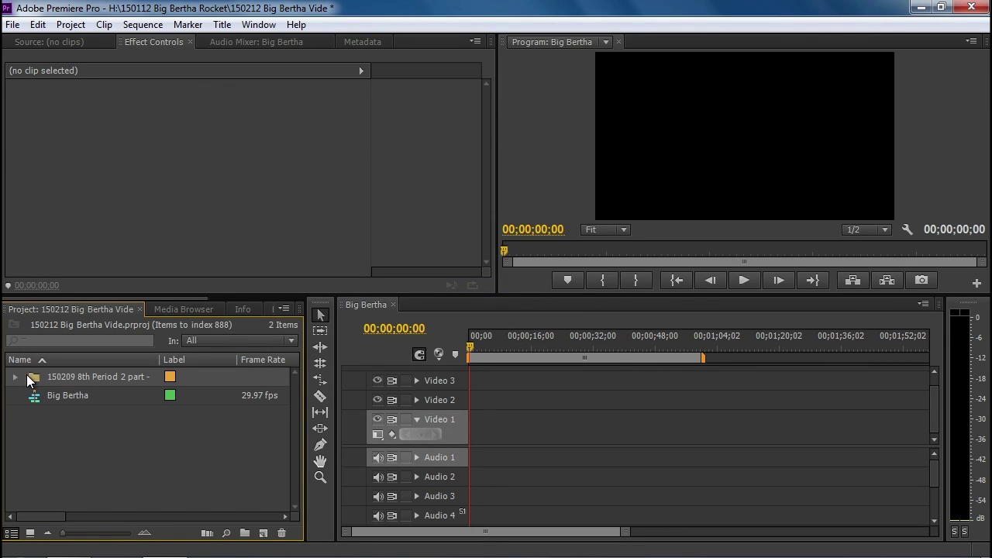
Step: Drop the rocket frames folder onto Video 1 of Big Bertha and scrub the ~30-second clip
{"action": "left_click", "coordinate": [14, 378]}
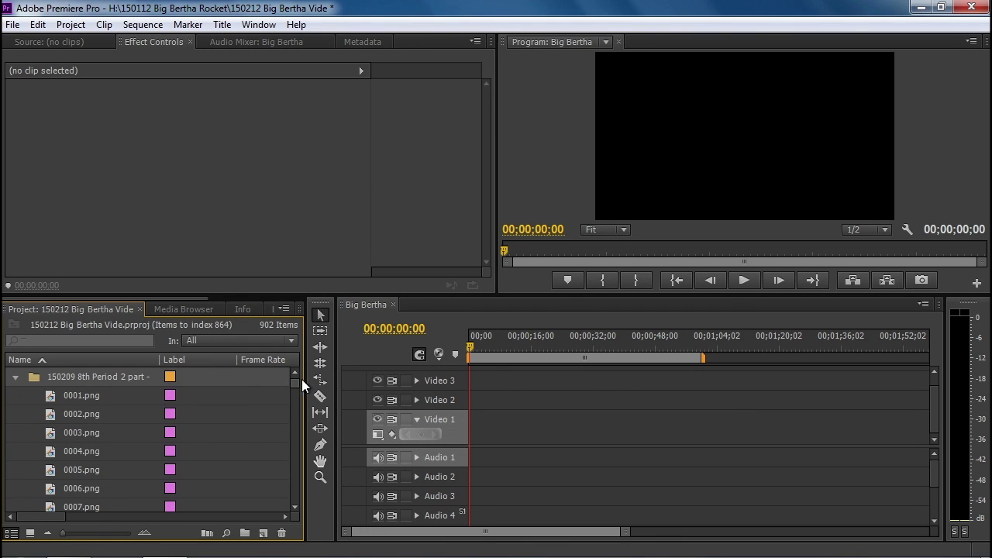
{"action": "mouse_move", "coordinate": [296, 380]}
{"action": "left_mouse_down"}
{"action": "mouse_move", "coordinate": [294, 502]}
{"action": "mouse_move", "coordinate": [292, 383]}
{"action": "left_mouse_up"}
{"action": "left_click", "coordinate": [67, 376]}
{"action": "left_click", "coordinate": [13, 378]}
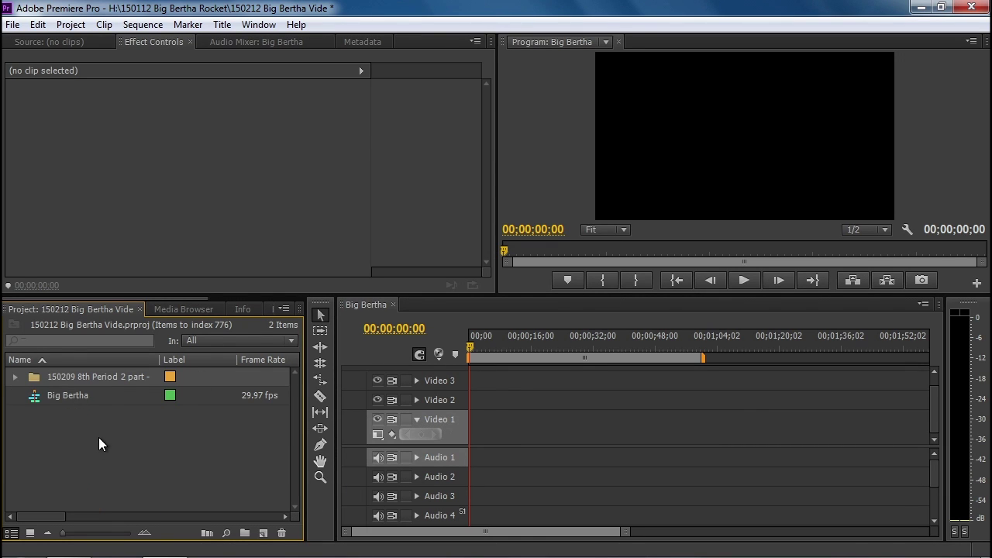
{"action": "left_click_drag", "start_coordinate": [35, 377], "coordinate": [442, 432]}
{"action": "left_click", "coordinate": [579, 343]}
{"action": "left_click_drag", "start_coordinate": [579, 343], "coordinate": [544, 364]}
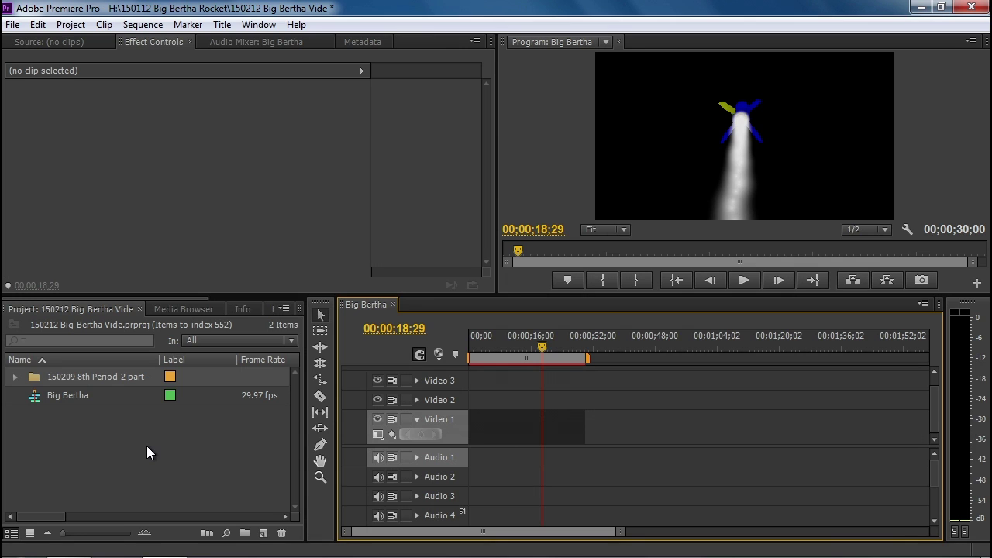
{"action": "left_click", "coordinate": [13, 24]}
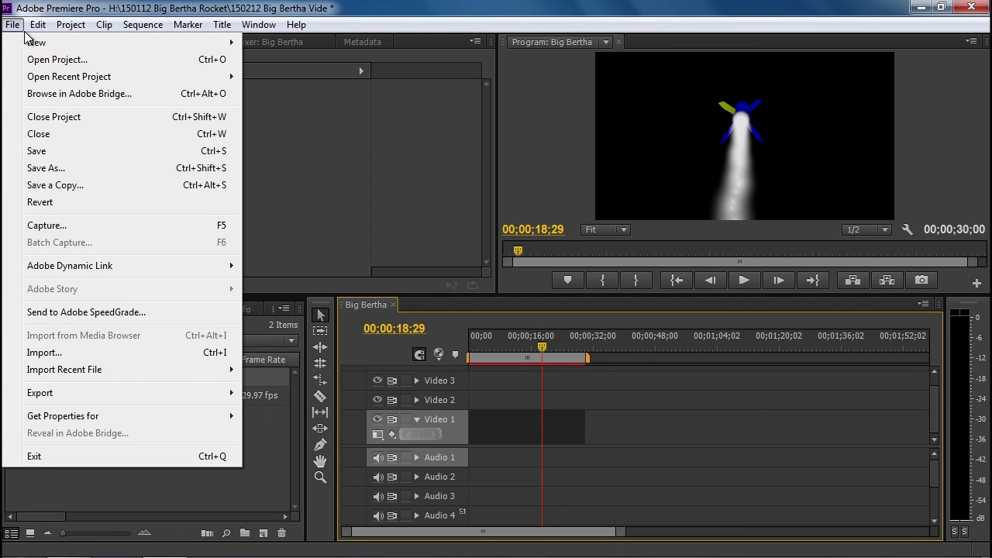
Step: Create a new AVCHD 1080p30 sequence named 'Master'
{"action": "mouse_move", "coordinate": [229, 47]}
{"action": "left_click", "coordinate": [288, 59]}
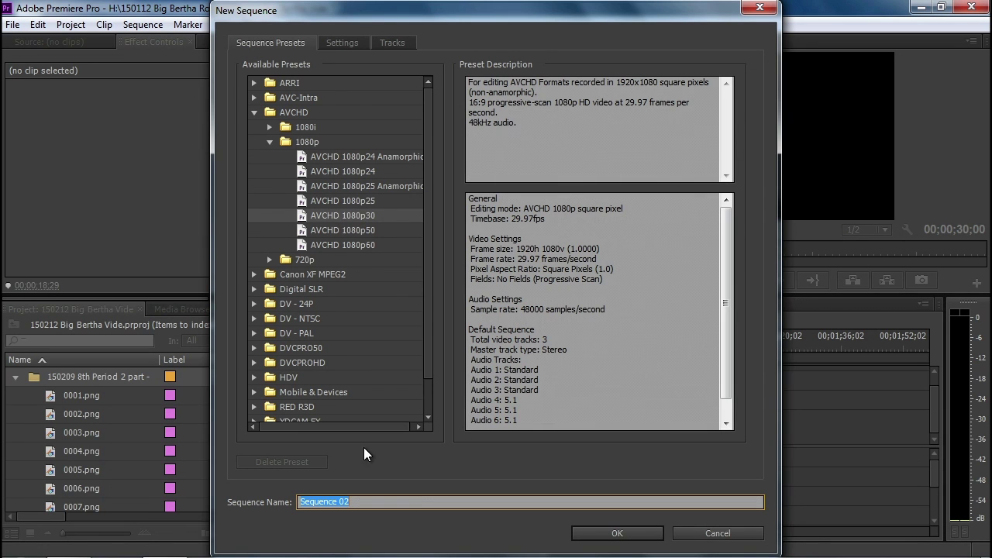
{"action": "type", "text": "Master"}
{"action": "key", "text": "Return"}
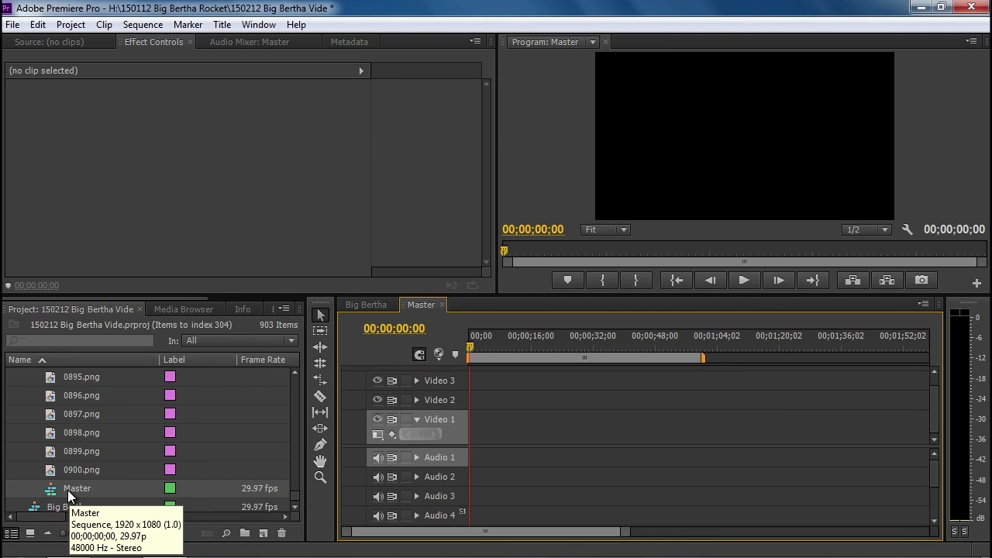
Step: Drag the Master sequence out of the frames folder to the project root and collapse the folder
{"action": "left_click_drag", "start_coordinate": [296, 496], "coordinate": [295, 375]}
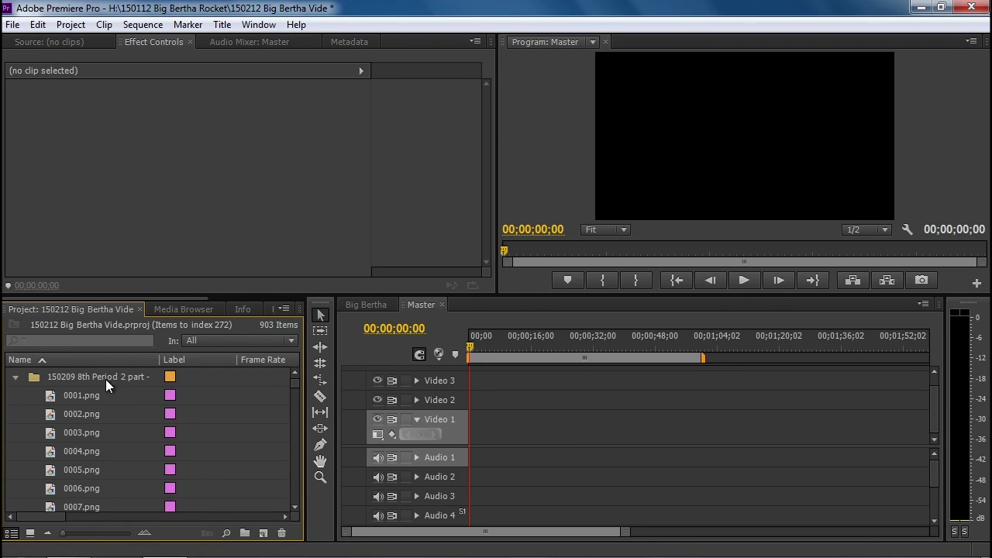
{"action": "left_click", "coordinate": [15, 378]}
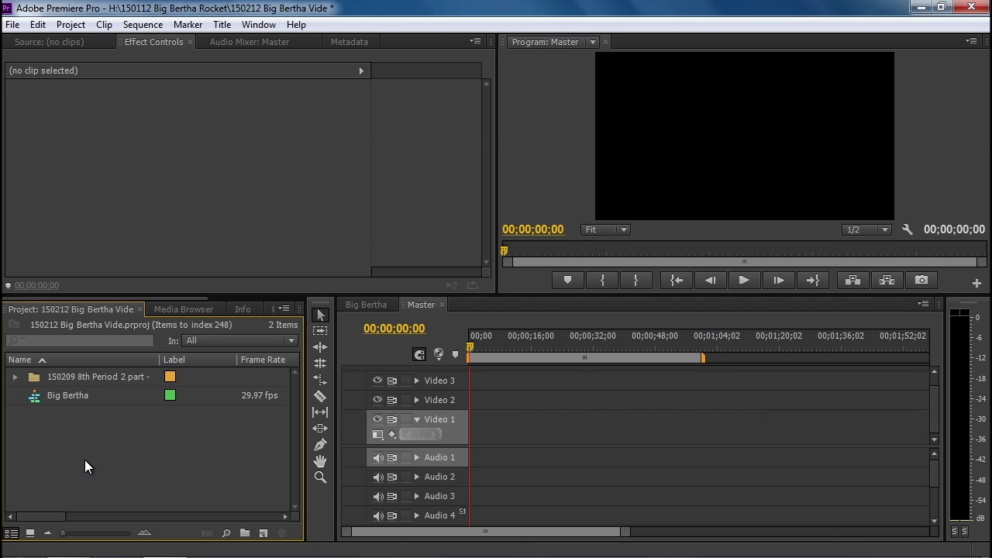
{"action": "left_click", "coordinate": [16, 377]}
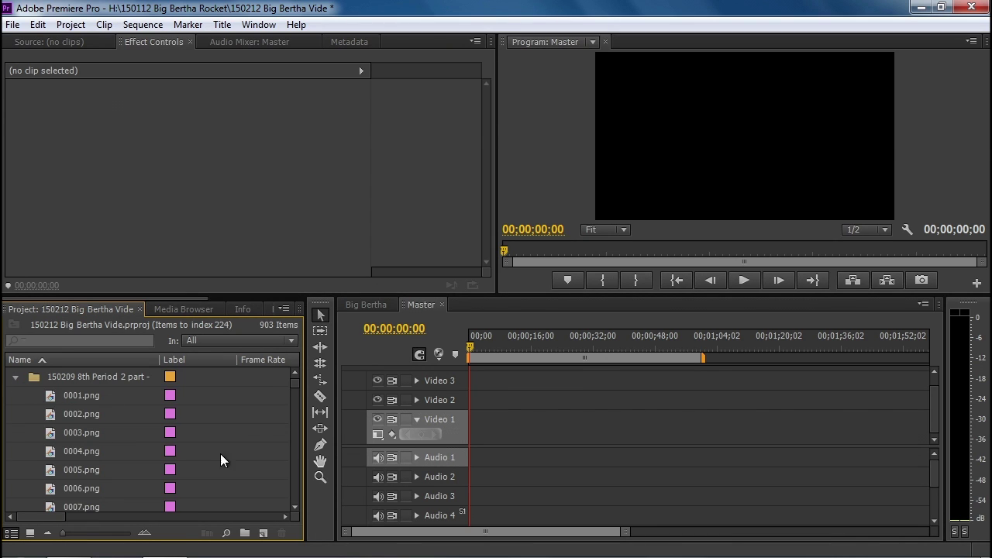
{"action": "left_click_drag", "start_coordinate": [294, 381], "coordinate": [291, 491]}
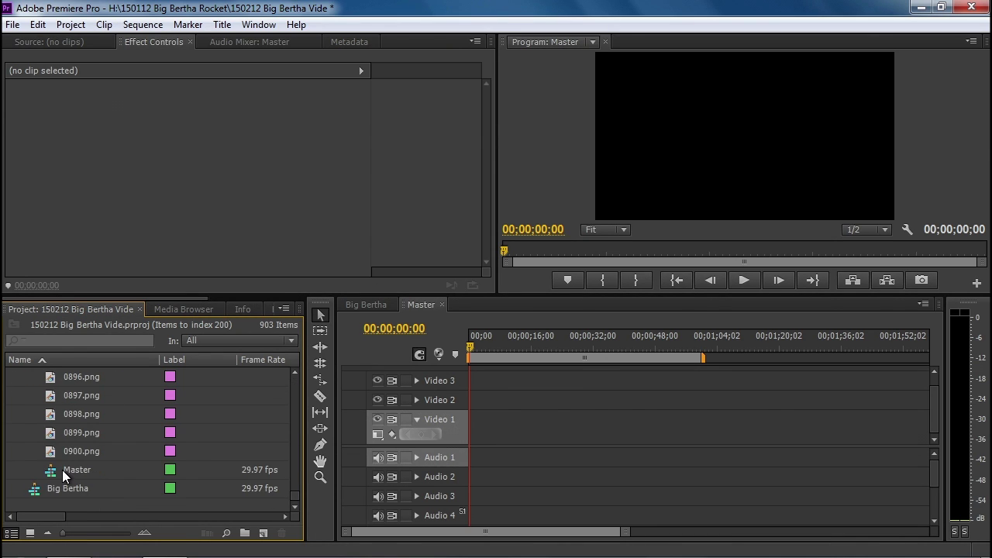
{"action": "left_click", "coordinate": [62, 470]}
{"action": "left_click_drag", "start_coordinate": [62, 469], "coordinate": [55, 506]}
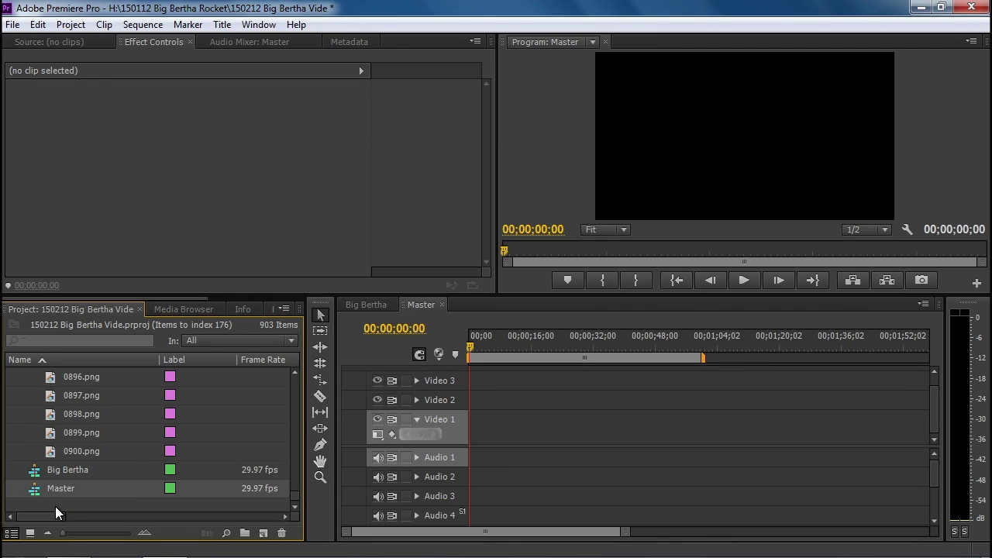
{"action": "left_click_drag", "start_coordinate": [288, 499], "coordinate": [296, 370]}
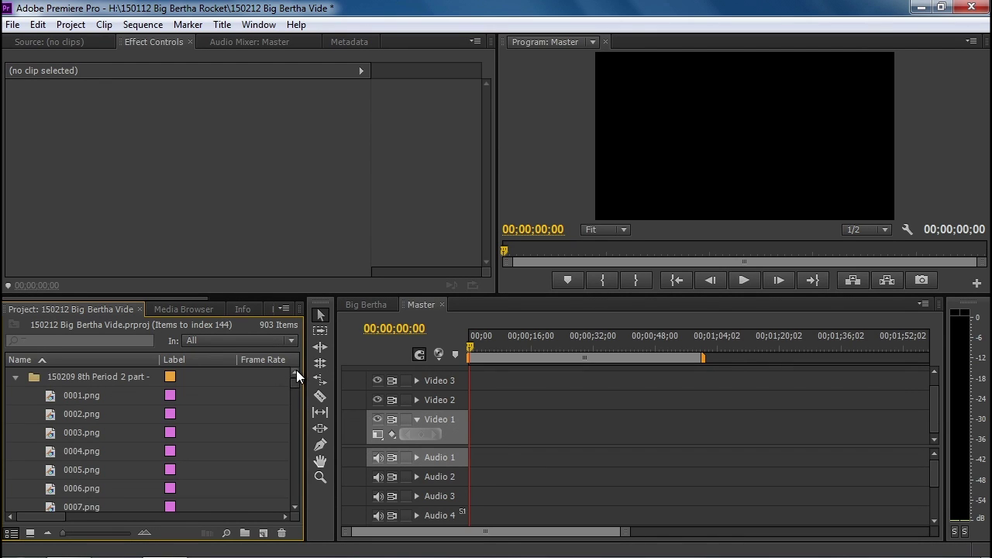
{"action": "left_click", "coordinate": [15, 377]}
{"action": "left_click", "coordinate": [119, 444]}
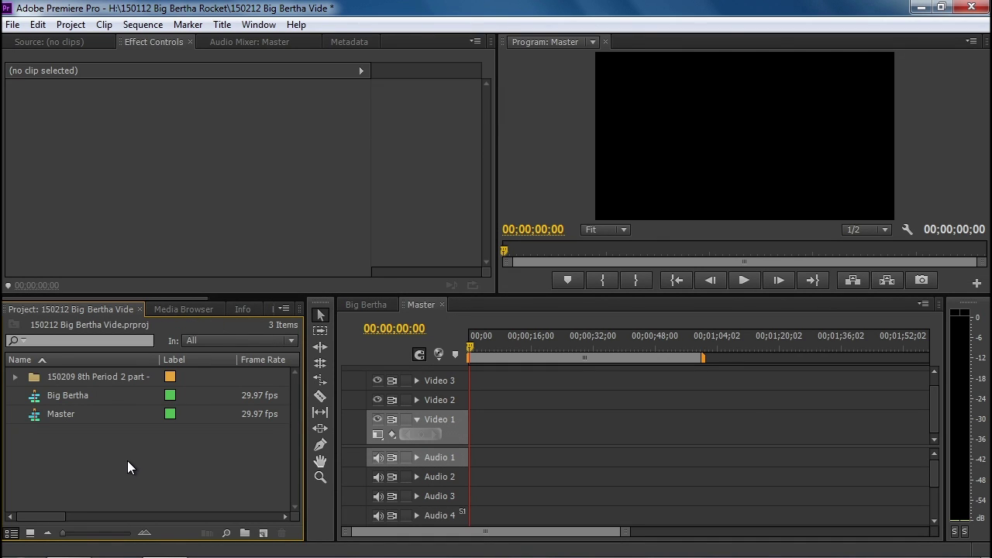
Step: Import Cloud Background and Star Background compositions from the 150126 Rocket Backgrounds After Effects project via Dynamic Link
{"action": "left_click", "coordinate": [13, 26]}
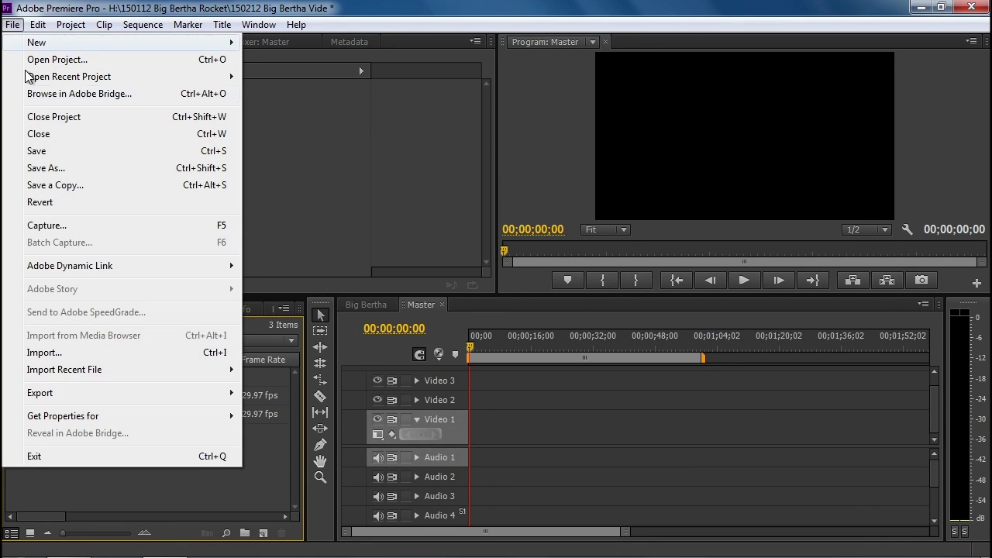
{"action": "mouse_move", "coordinate": [66, 269]}
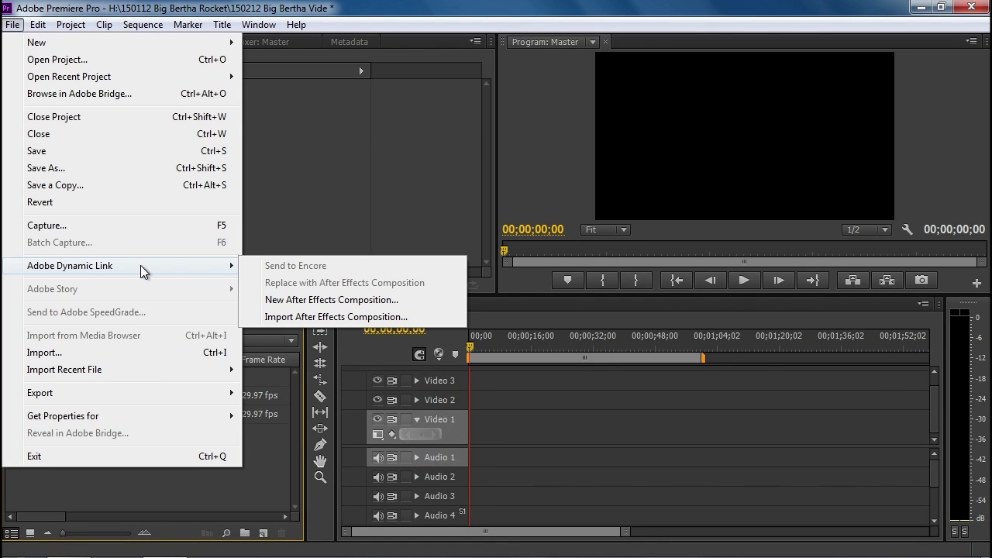
{"action": "left_click", "coordinate": [318, 317]}
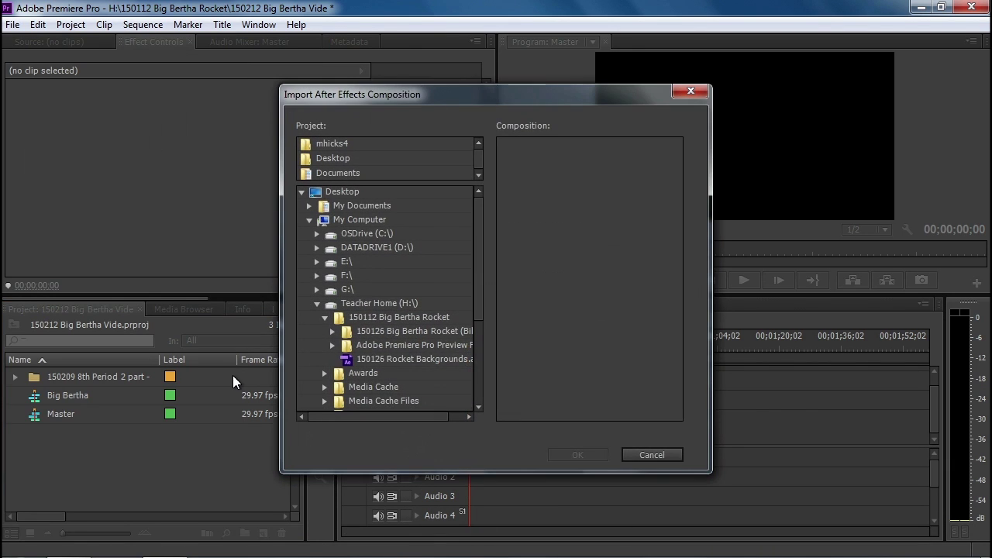
{"action": "left_click", "coordinate": [379, 360]}
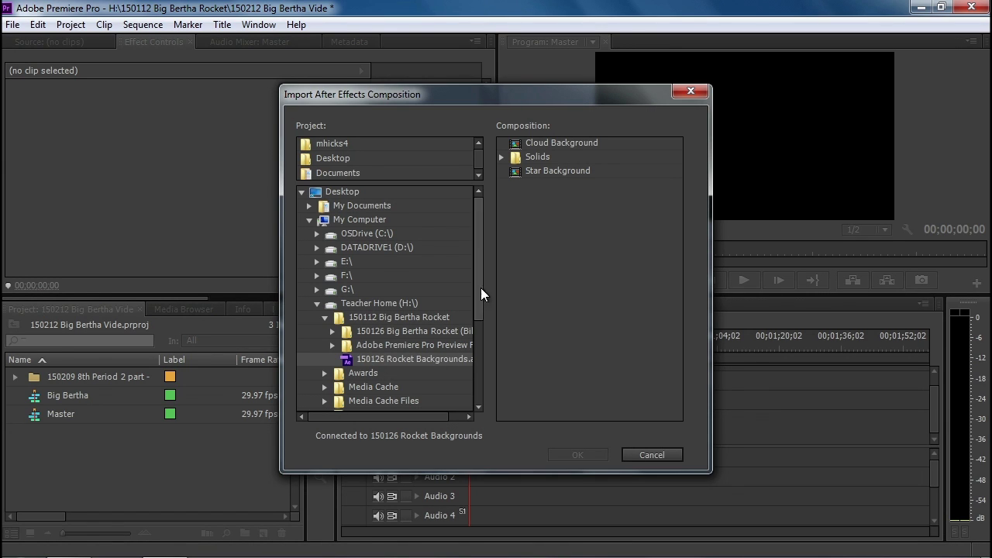
{"action": "left_click", "coordinate": [544, 143]}
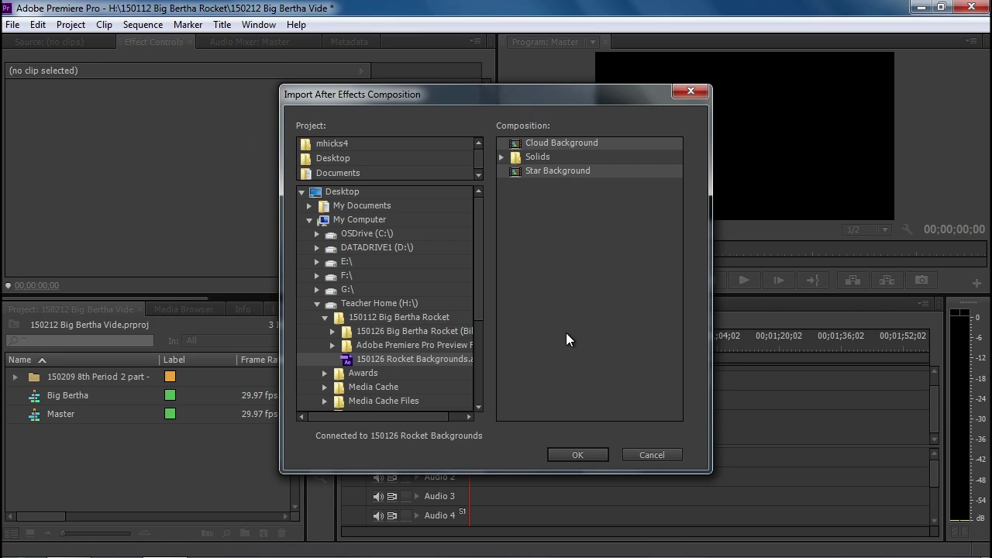
{"action": "left_click", "coordinate": [560, 454]}
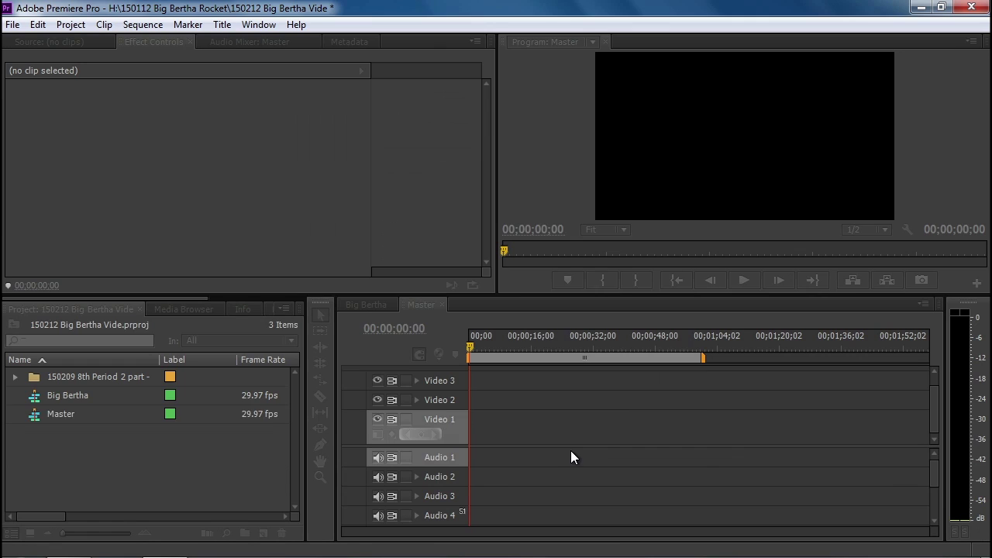
Step: Place Cloud Background at 00;00 on Master's Video 1 and play it back to preview
{"action": "left_click", "coordinate": [117, 492]}
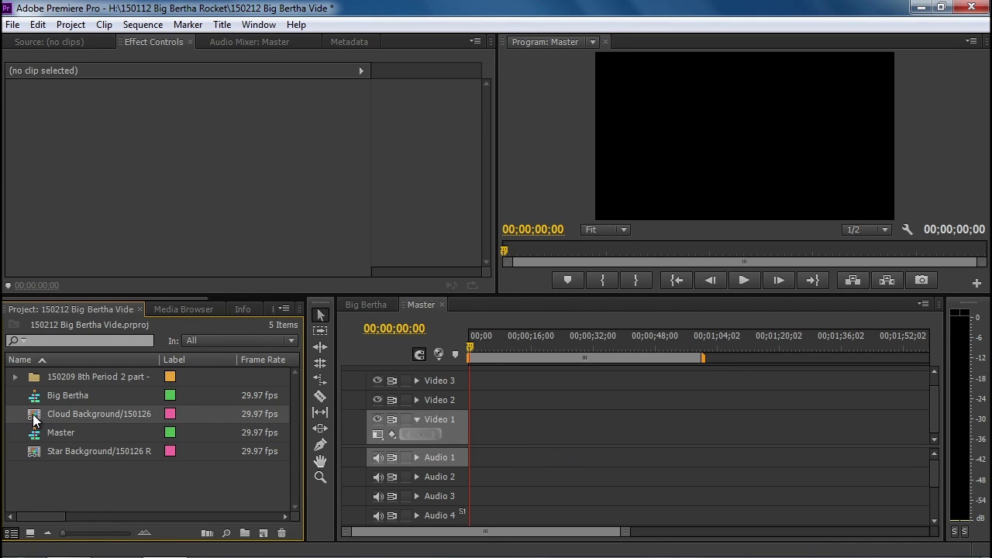
{"action": "left_click_drag", "start_coordinate": [32, 413], "coordinate": [477, 445]}
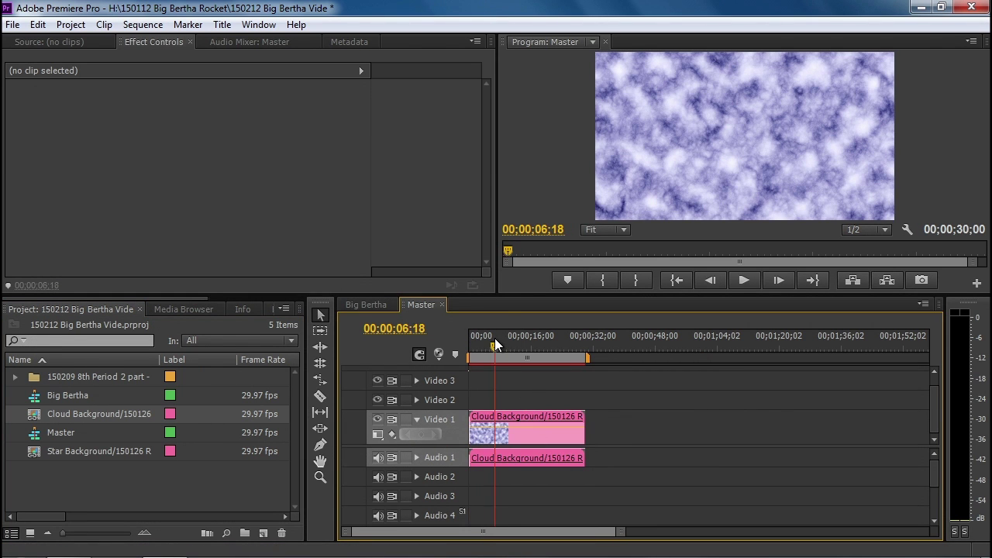
{"action": "left_click_drag", "start_coordinate": [495, 338], "coordinate": [463, 353]}
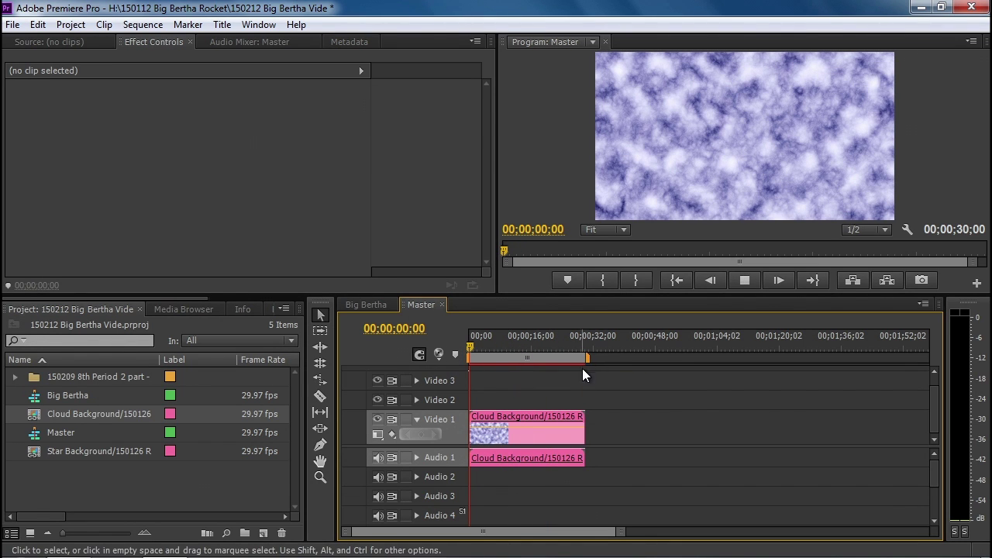
{"action": "key", "text": "space"}
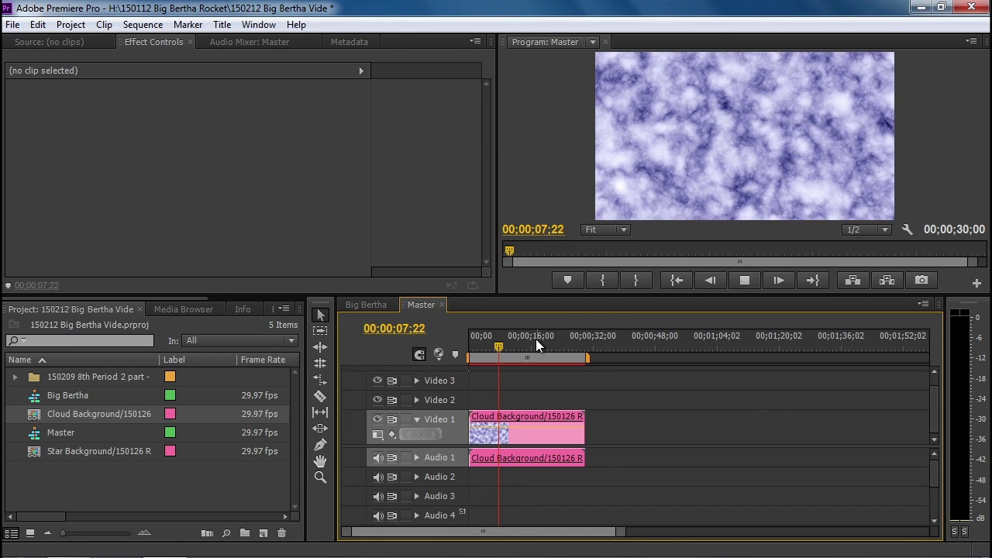
{"action": "left_click", "coordinate": [468, 343]}
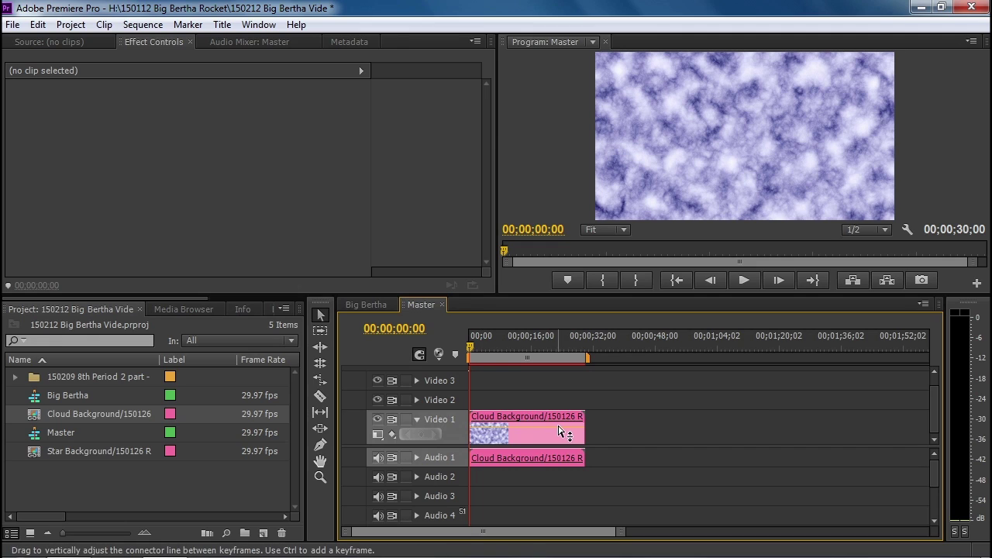
{"action": "left_click", "coordinate": [55, 450]}
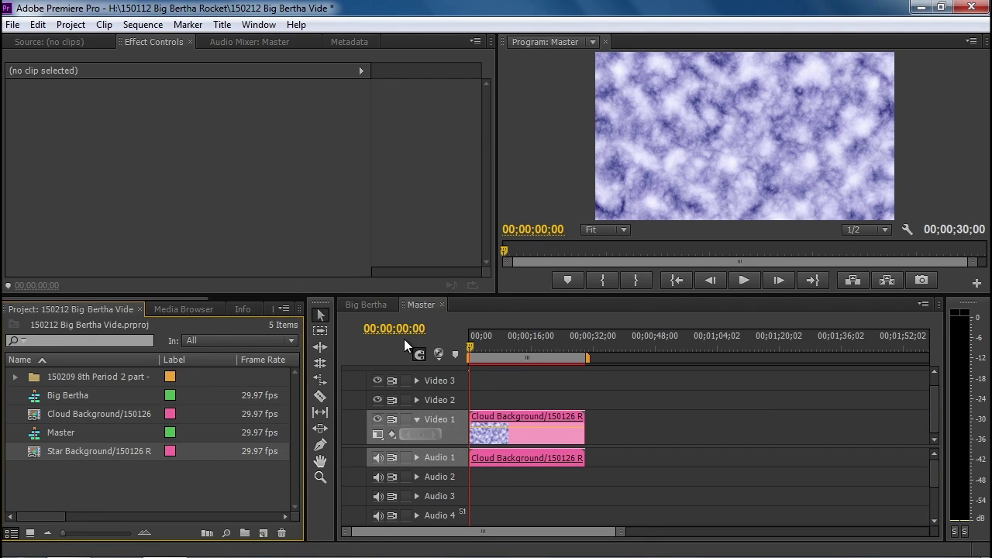
Step: Position the Master playhead at exactly 00;00;10;00
{"action": "left_click_drag", "start_coordinate": [471, 342], "coordinate": [509, 338]}
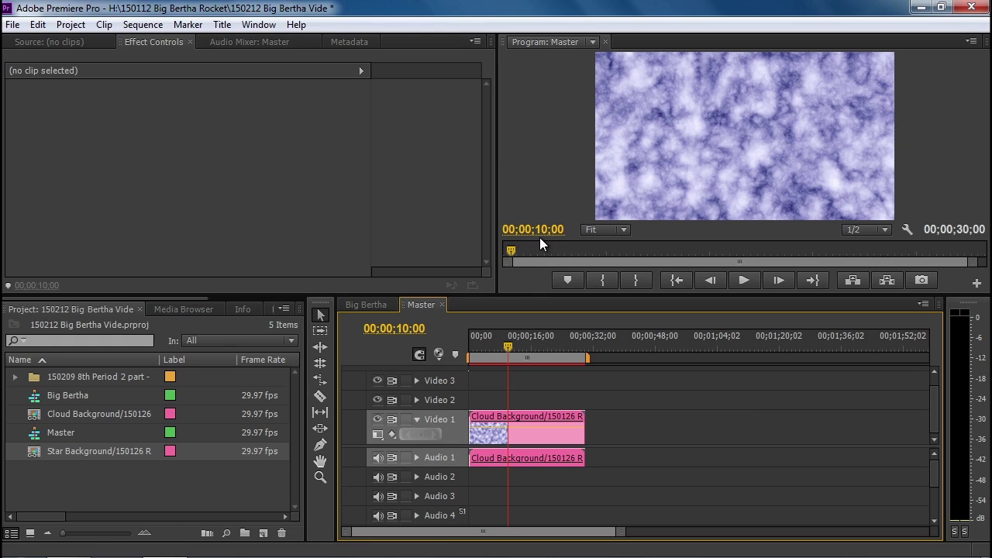
{"action": "mouse_move", "coordinate": [542, 236]}
{"action": "left_mouse_down"}
{"action": "mouse_move", "coordinate": [556, 236]}
{"action": "mouse_move", "coordinate": [534, 237]}
{"action": "mouse_move", "coordinate": [548, 236]}
{"action": "left_mouse_up"}
{"action": "left_click", "coordinate": [780, 278]}
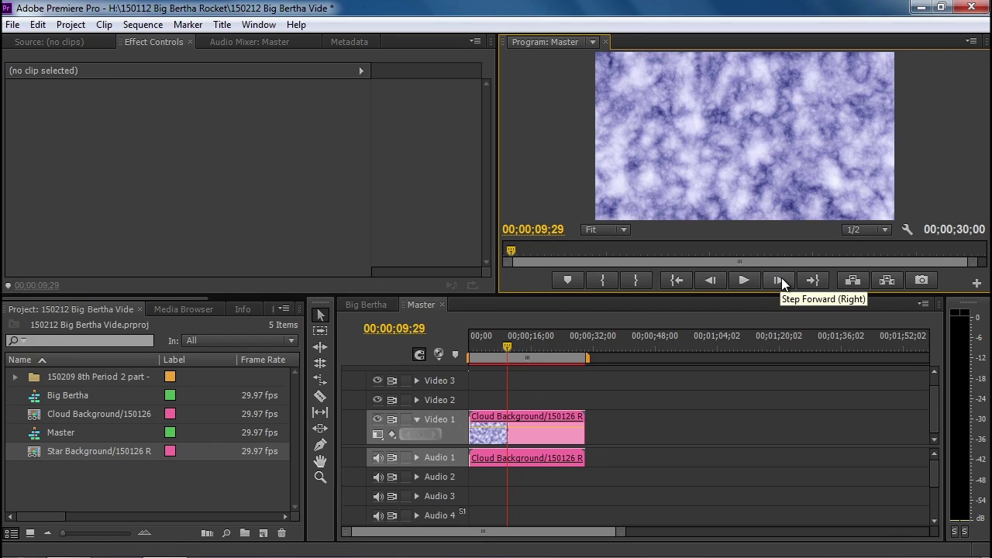
{"action": "left_click", "coordinate": [780, 278]}
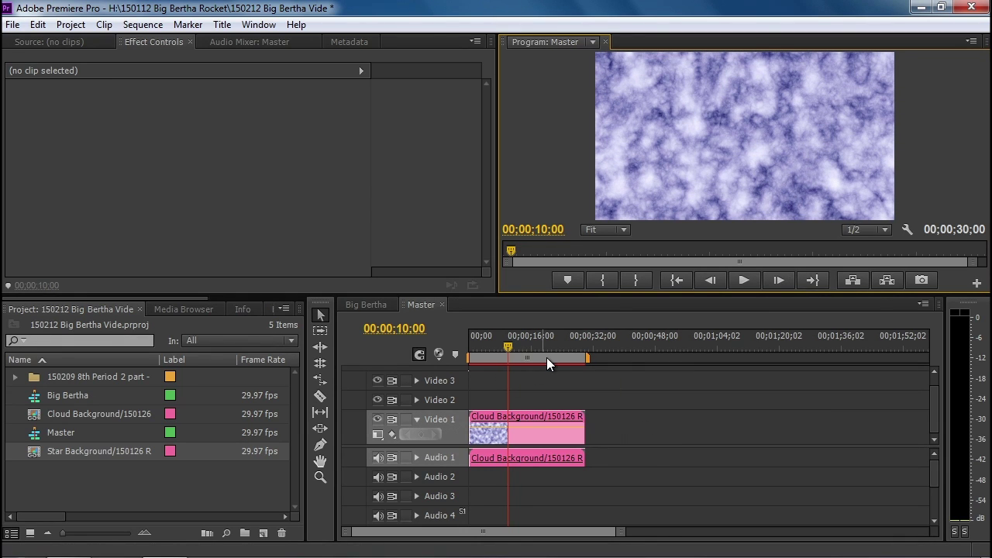
Step: Drop Star Background onto Video 2 at 10 seconds, then move the playhead toward 20 seconds
{"action": "mouse_move", "coordinate": [548, 364]}
{"action": "left_click_drag", "start_coordinate": [35, 451], "coordinate": [514, 412]}
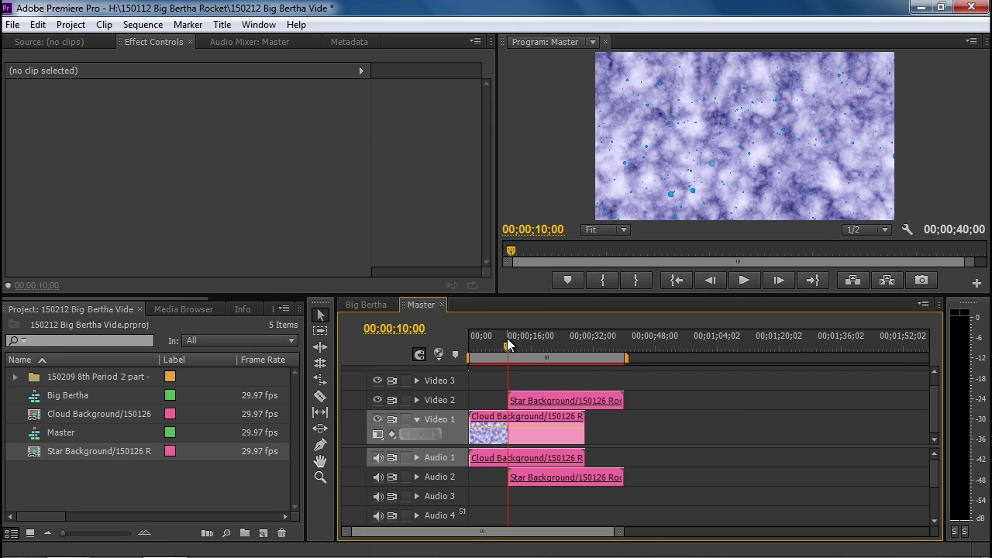
{"action": "left_click_drag", "start_coordinate": [509, 346], "coordinate": [548, 346]}
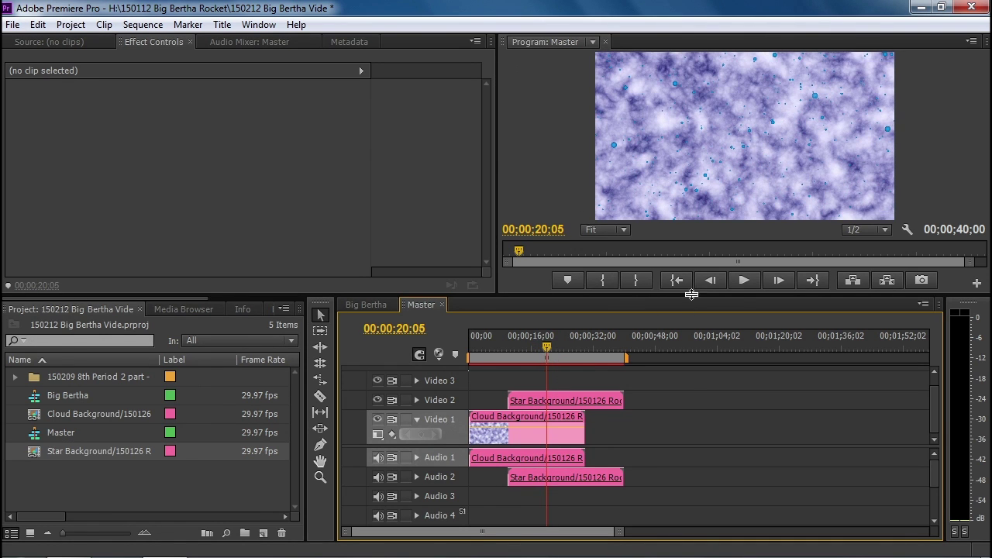
{"action": "left_click", "coordinate": [709, 281]}
Step: Trim Cloud Background to end at 00;00;20;00 and scrub its overlap with Star Background
{"action": "left_click", "coordinate": [709, 280]}
{"action": "left_click", "coordinate": [710, 281]}
{"action": "left_click", "coordinate": [710, 281]}
{"action": "left_click", "coordinate": [710, 281]}
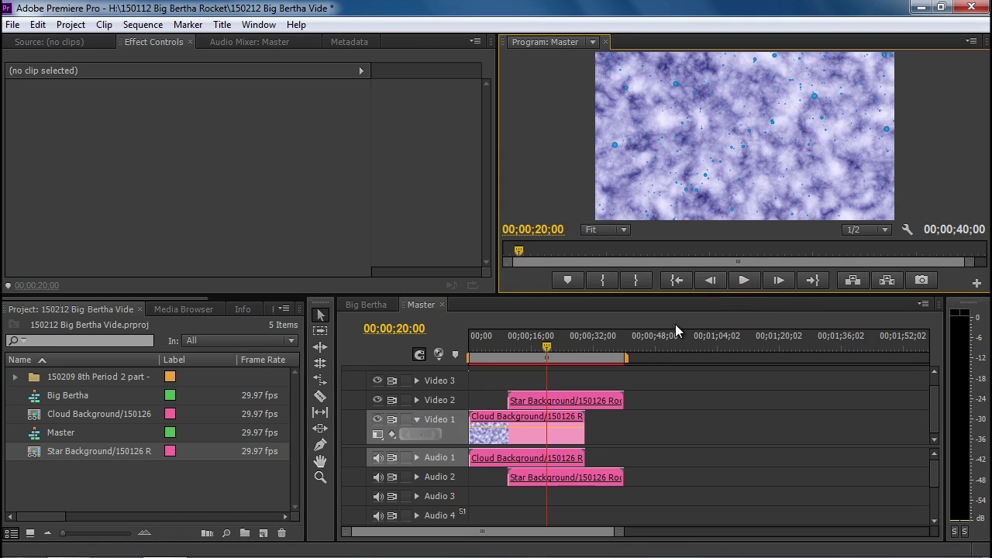
{"action": "left_click_drag", "start_coordinate": [582, 421], "coordinate": [546, 420]}
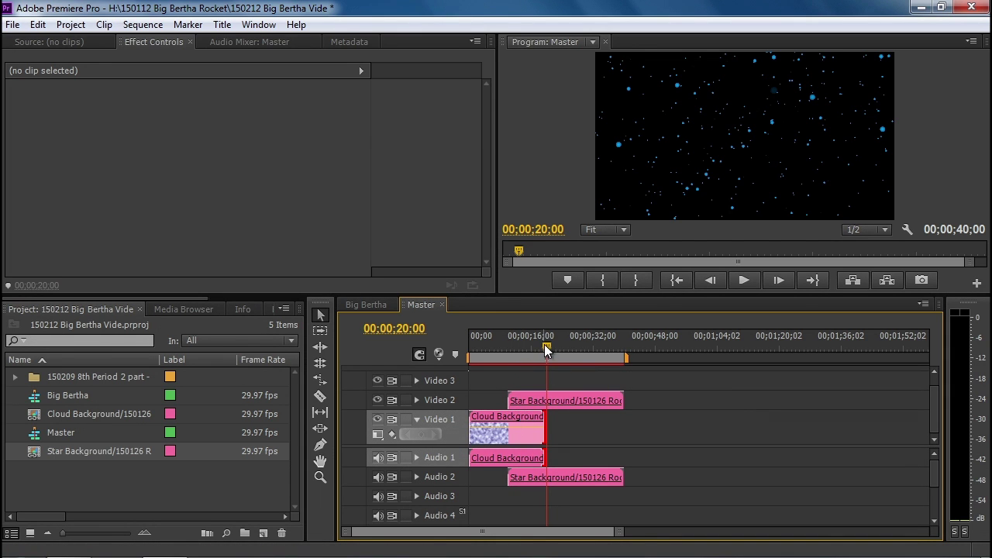
{"action": "left_click_drag", "start_coordinate": [544, 344], "coordinate": [521, 352]}
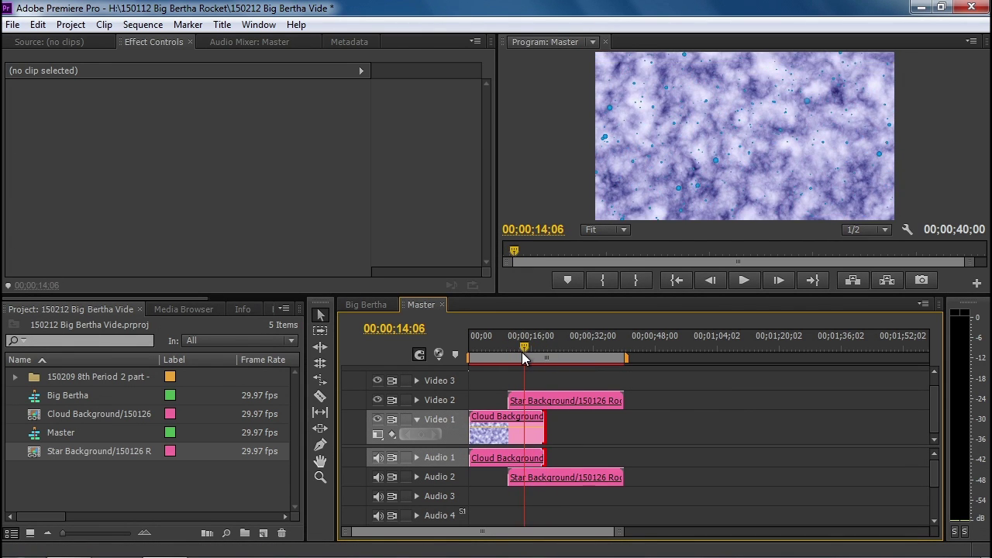
{"action": "left_click_drag", "start_coordinate": [203, 301], "coordinate": [278, 310]}
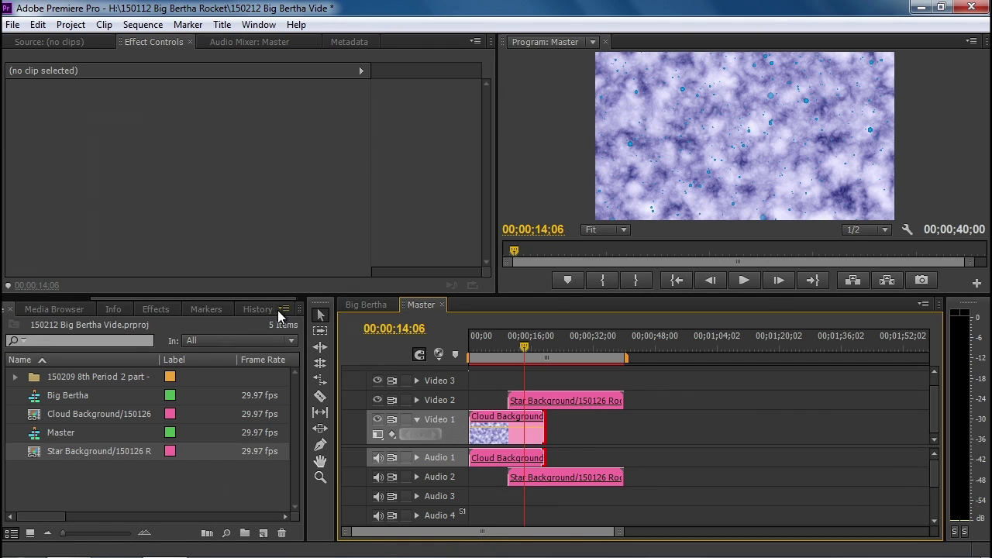
Step: Apply Cross Dissolve from Video Transitions > Dissolve to the Star and Cloud Background clips
{"action": "left_click", "coordinate": [160, 310]}
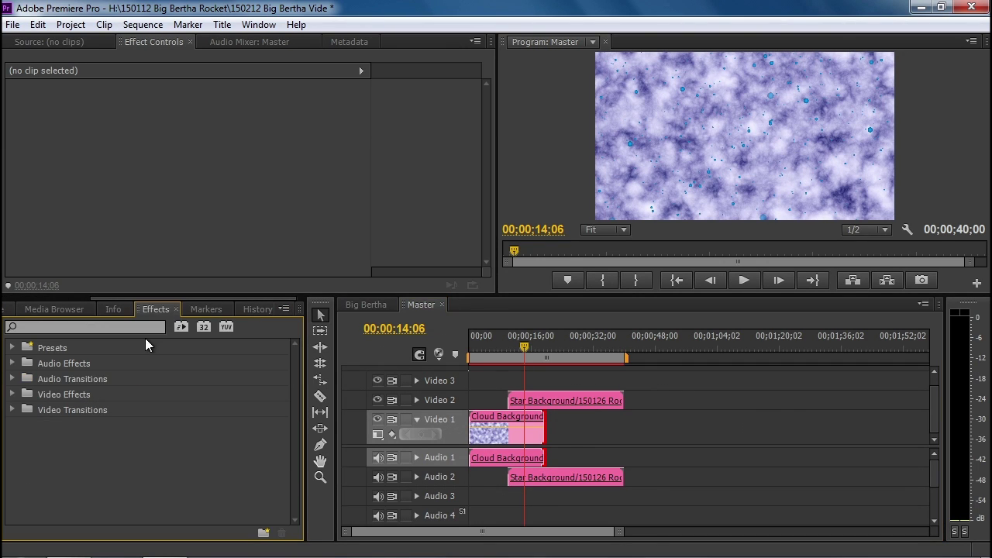
{"action": "left_click", "coordinate": [12, 411]}
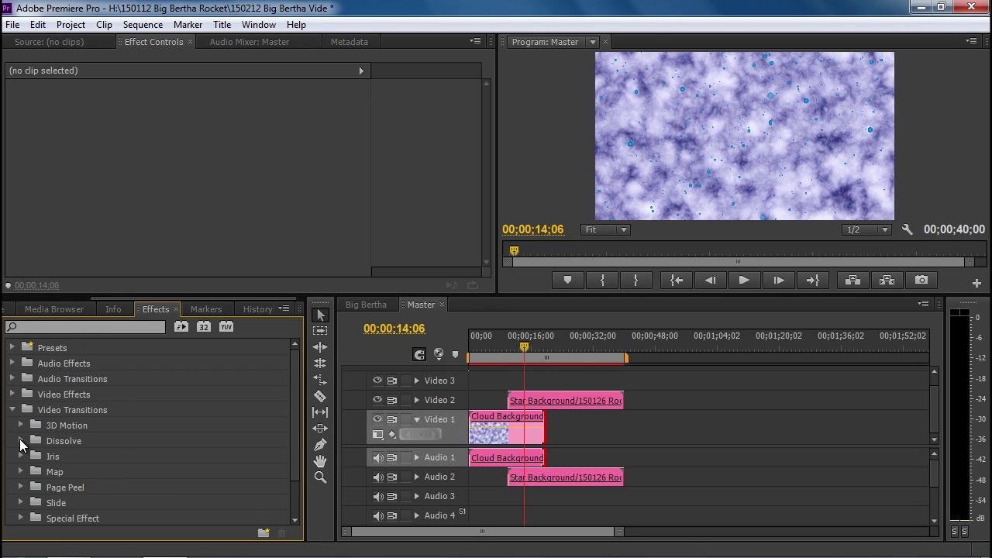
{"action": "left_click", "coordinate": [20, 440]}
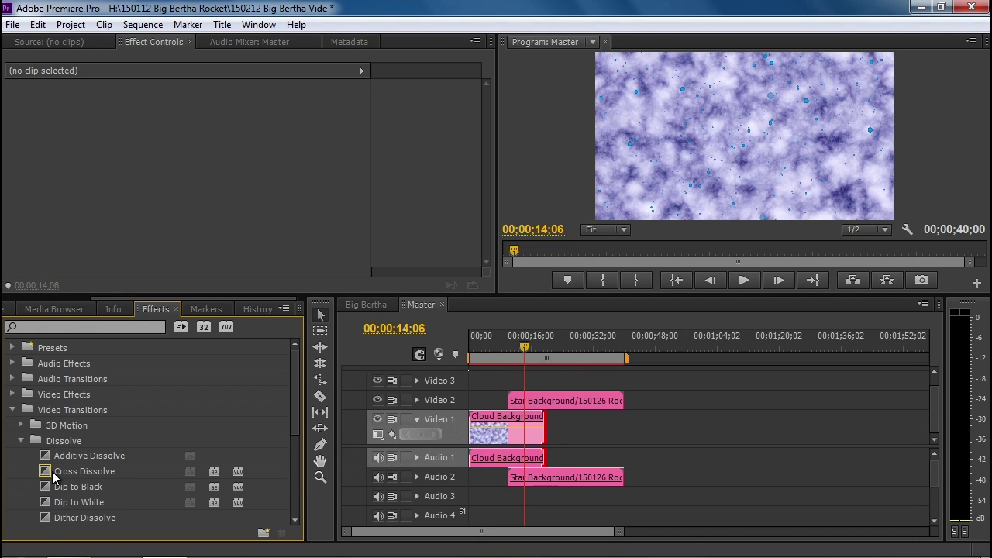
{"action": "mouse_move", "coordinate": [45, 471]}
{"action": "left_mouse_down"}
{"action": "mouse_move", "coordinate": [302, 448]}
{"action": "mouse_move", "coordinate": [504, 416]}
{"action": "mouse_move", "coordinate": [516, 403]}
{"action": "left_mouse_up"}
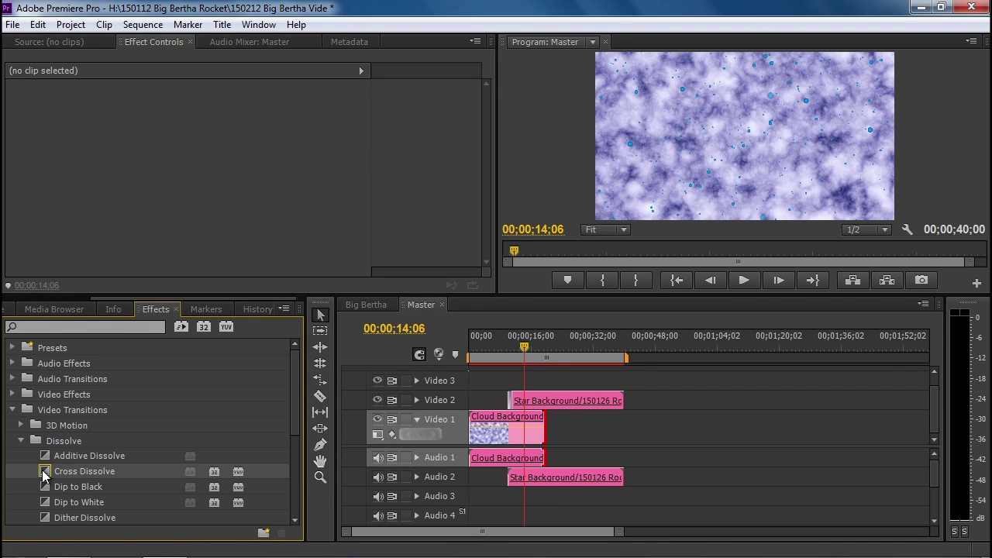
{"action": "left_click_drag", "start_coordinate": [44, 471], "coordinate": [541, 428]}
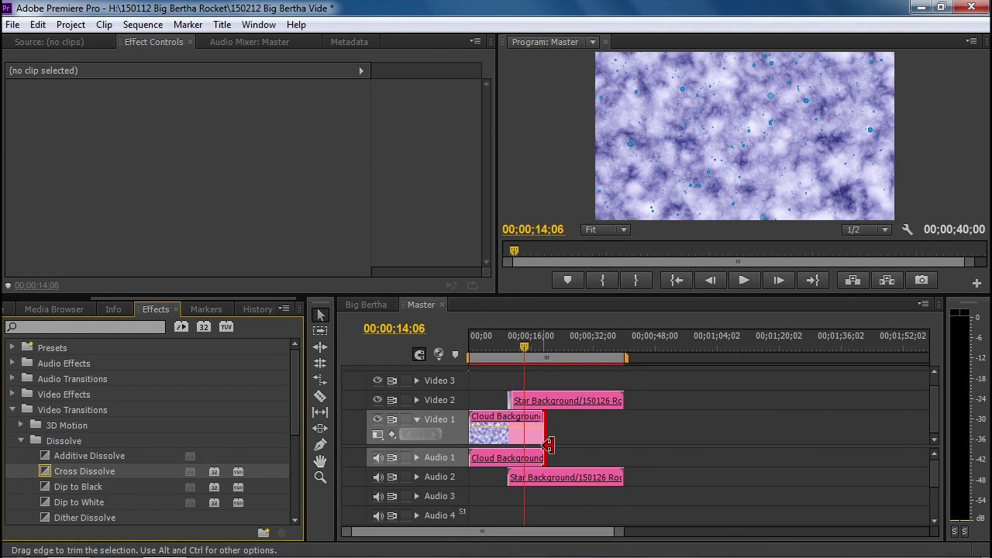
Step: Zoom into the timeline and stretch both Cross Dissolves to about ten seconds
{"action": "left_click", "coordinate": [620, 537]}
{"action": "left_click_drag", "start_coordinate": [620, 537], "coordinate": [547, 538]}
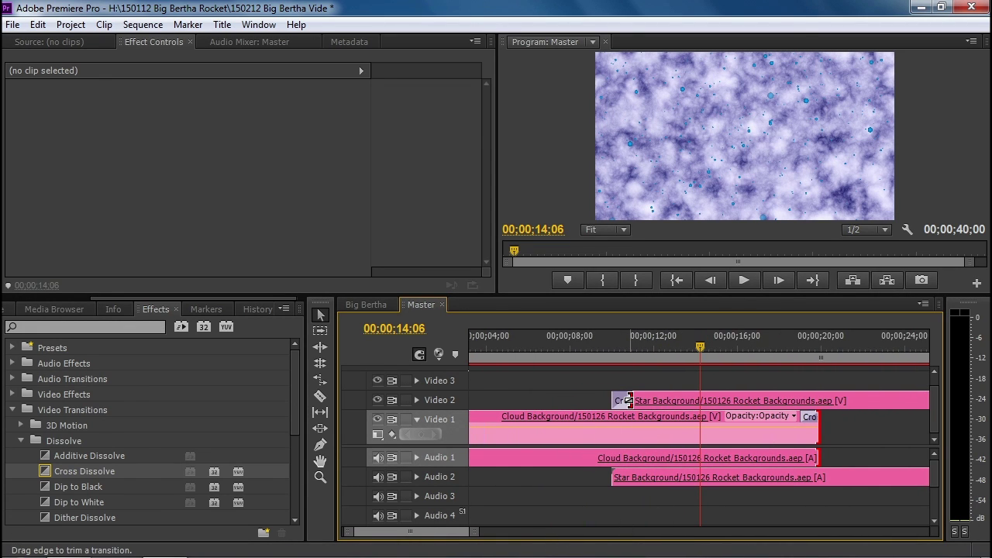
{"action": "left_click_drag", "start_coordinate": [627, 400], "coordinate": [820, 400]}
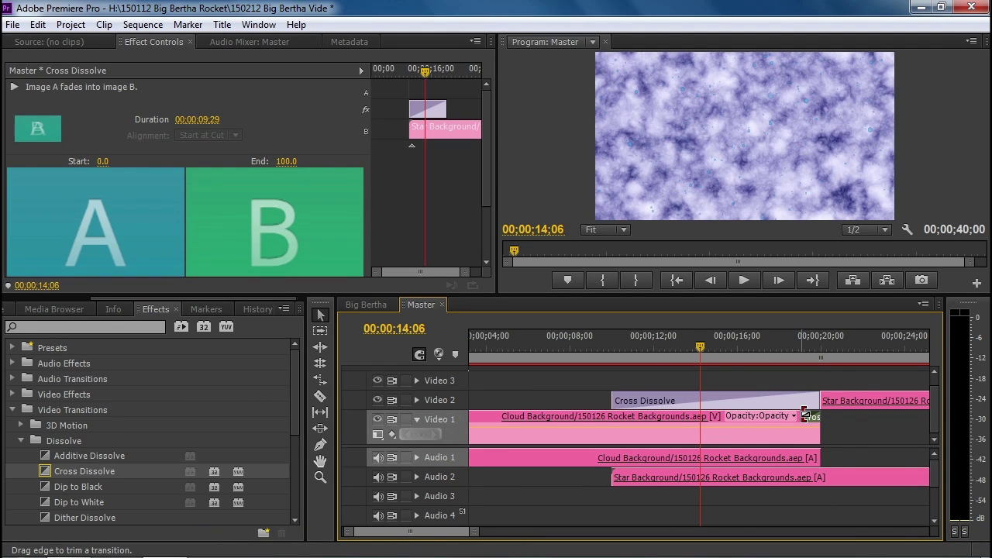
{"action": "left_click_drag", "start_coordinate": [804, 416], "coordinate": [614, 429]}
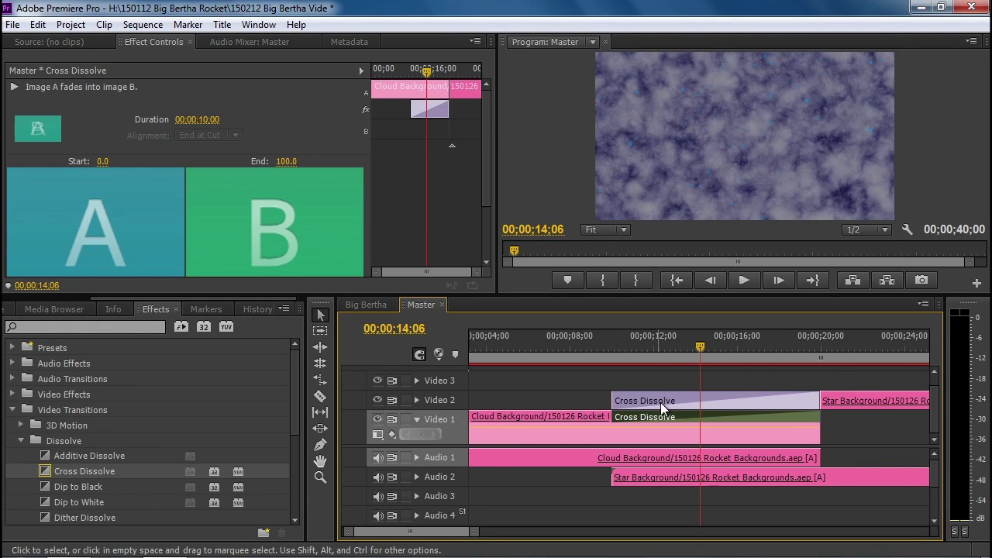
Step: Scrub through the cloud-to-star fade until only stars remain, then zoom the timeline out
{"action": "left_click", "coordinate": [582, 341]}
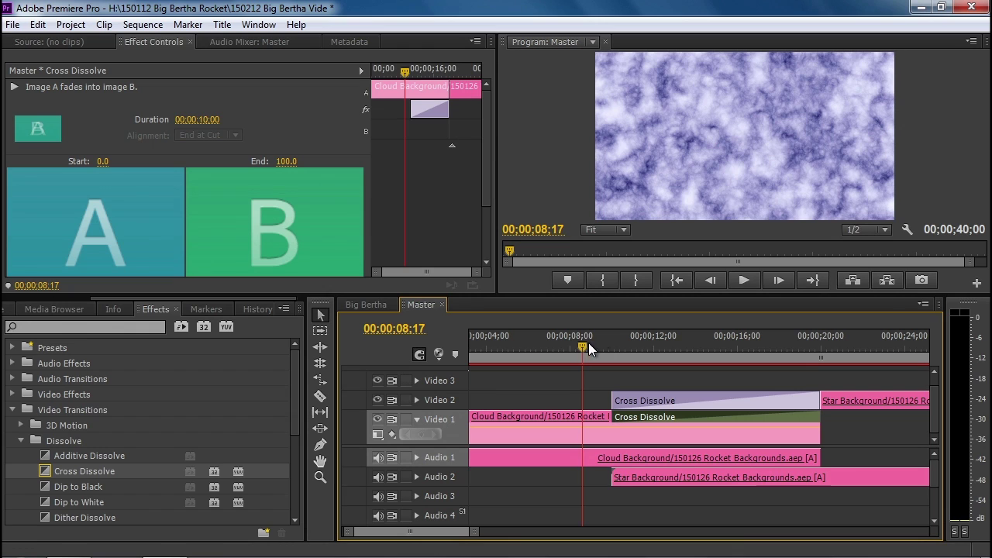
{"action": "left_click_drag", "start_coordinate": [588, 342], "coordinate": [705, 344]}
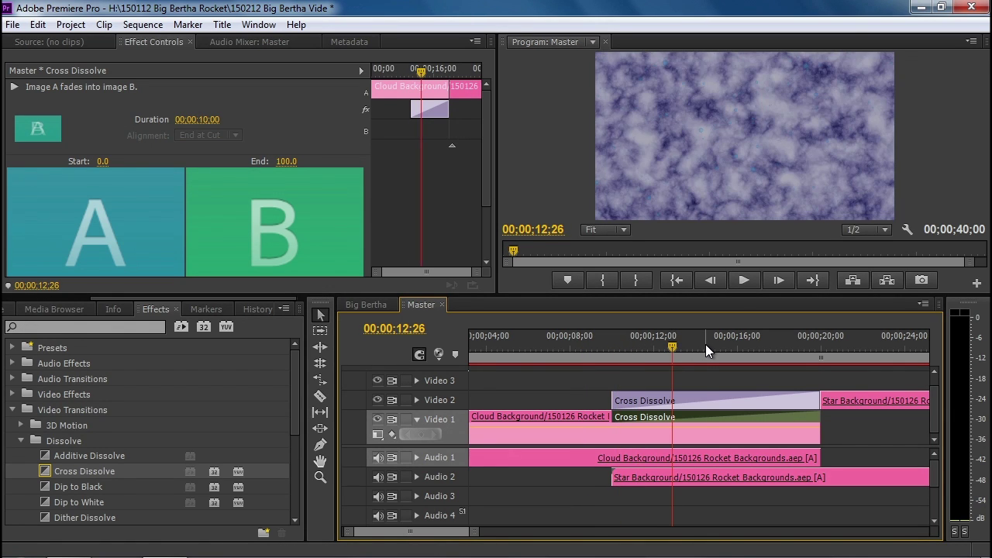
{"action": "left_click", "coordinate": [732, 342]}
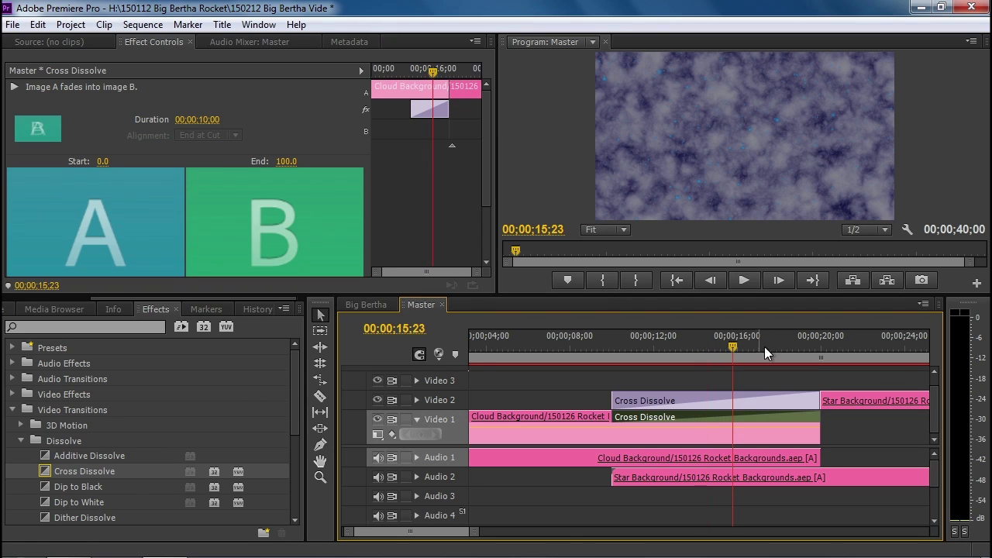
{"action": "left_click", "coordinate": [765, 346]}
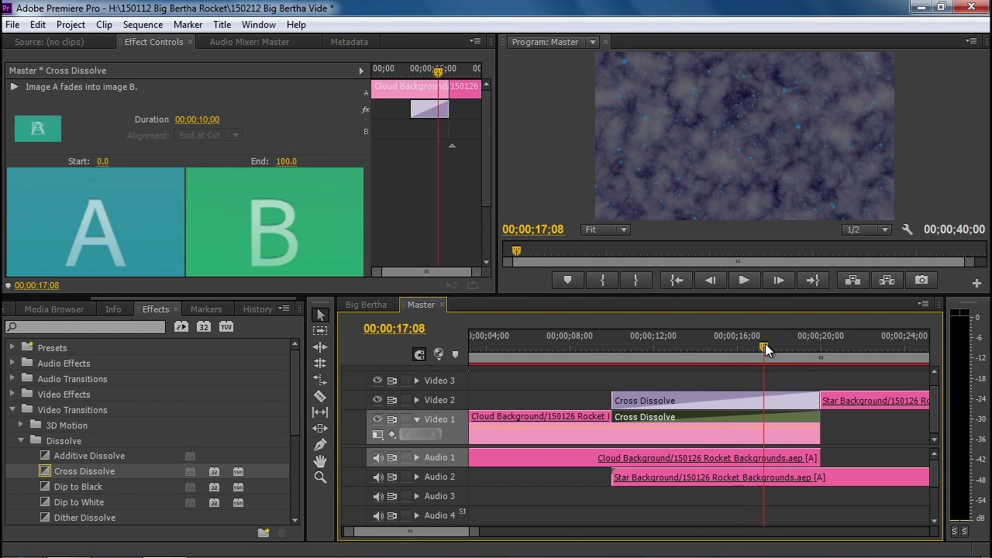
{"action": "left_click", "coordinate": [787, 342]}
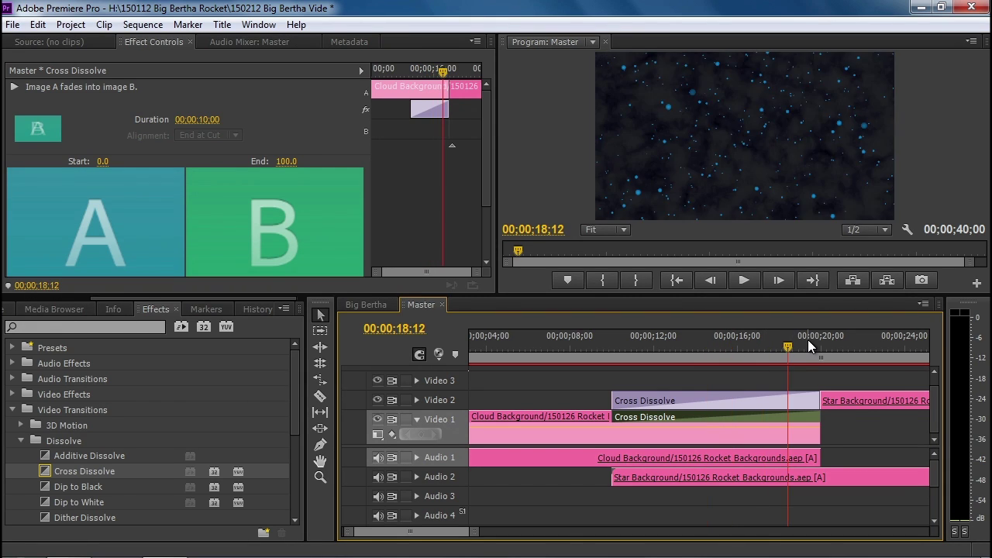
{"action": "left_click", "coordinate": [807, 339]}
{"action": "left_click", "coordinate": [825, 342]}
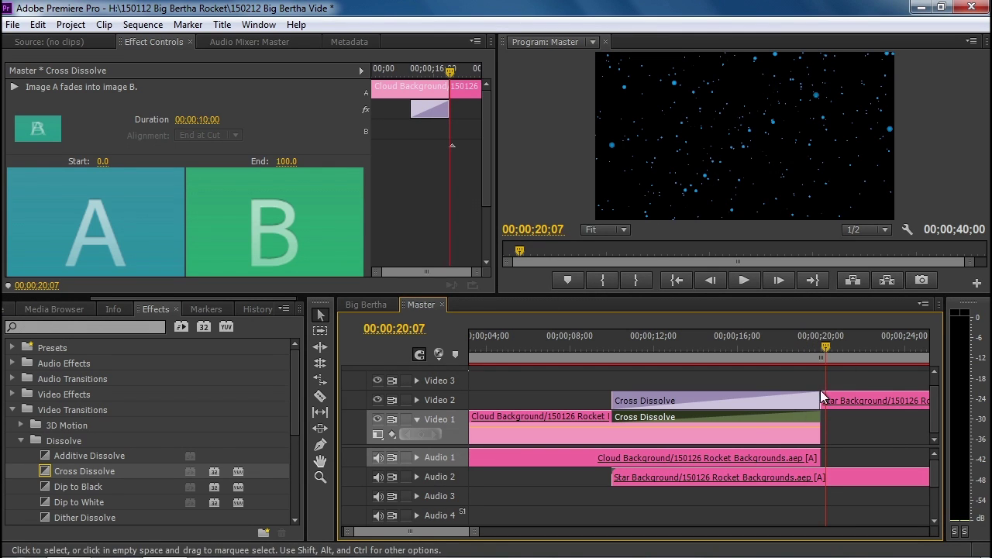
{"action": "left_click_drag", "start_coordinate": [474, 533], "coordinate": [530, 537]}
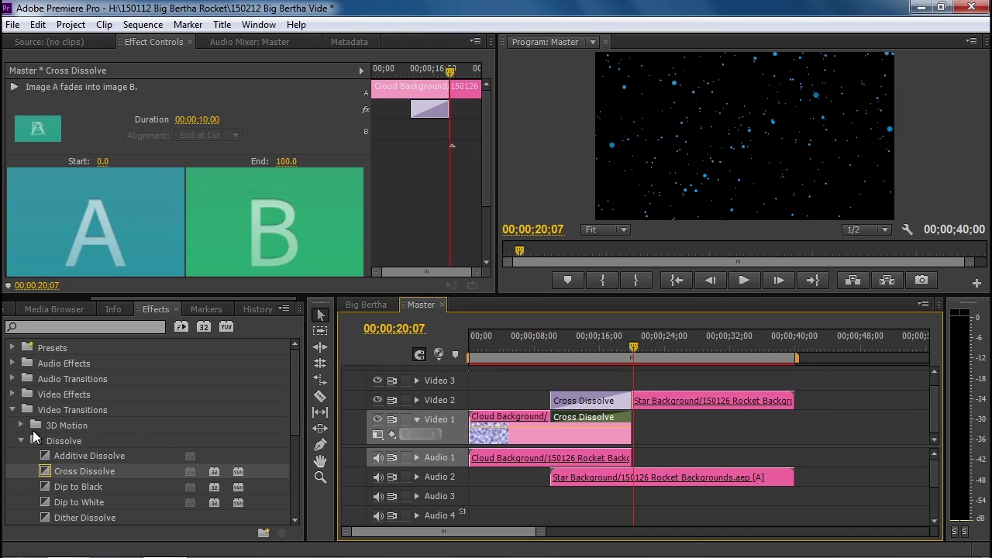
Step: Collapse Video Transitions, show the Project panel, and briefly view Big Bertha before returning to Master
{"action": "left_click", "coordinate": [12, 410]}
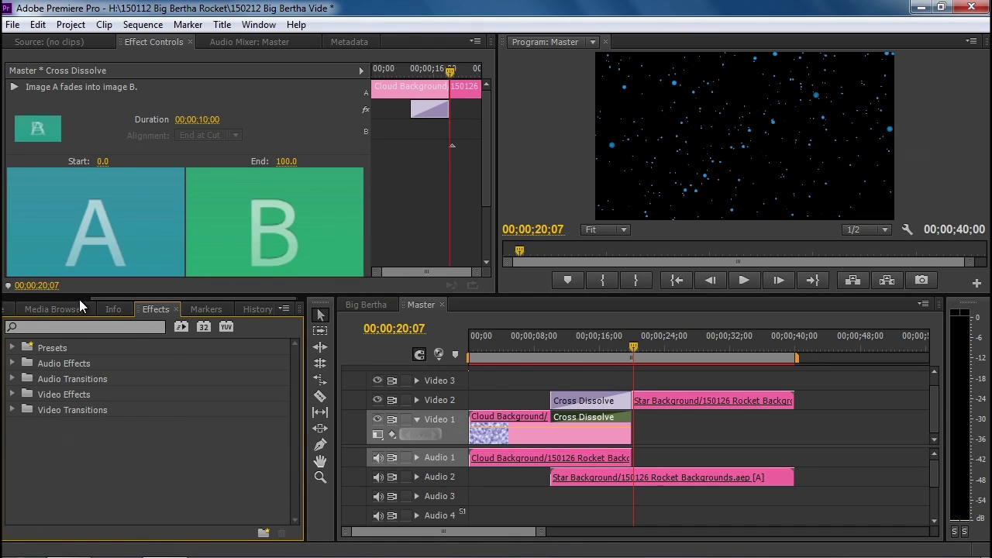
{"action": "left_click", "coordinate": [6, 308]}
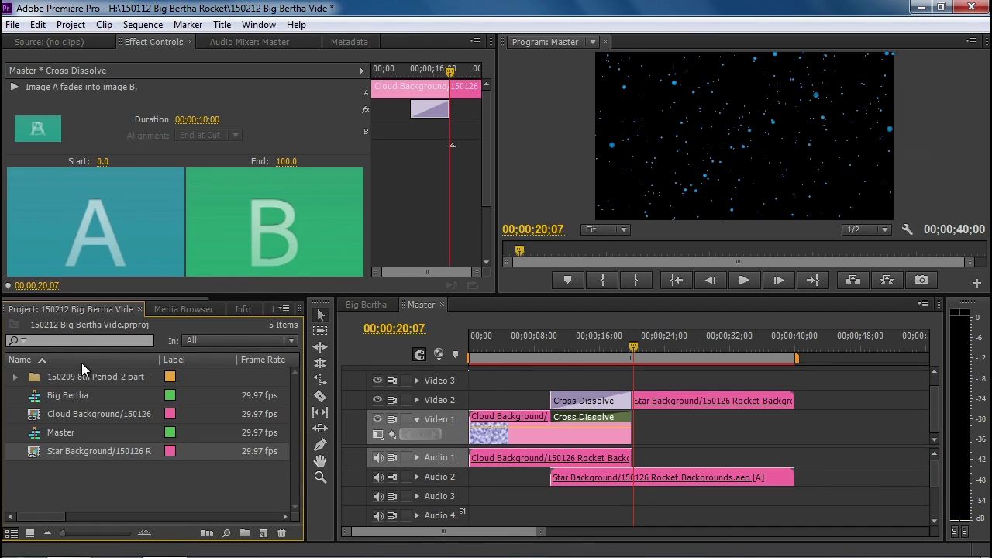
{"action": "left_click", "coordinate": [54, 376]}
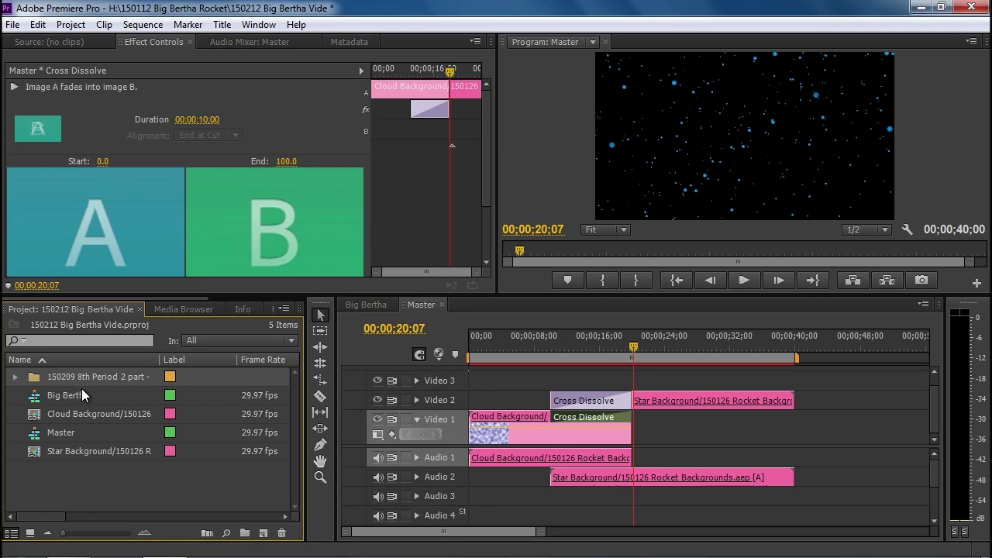
{"action": "left_click", "coordinate": [76, 399]}
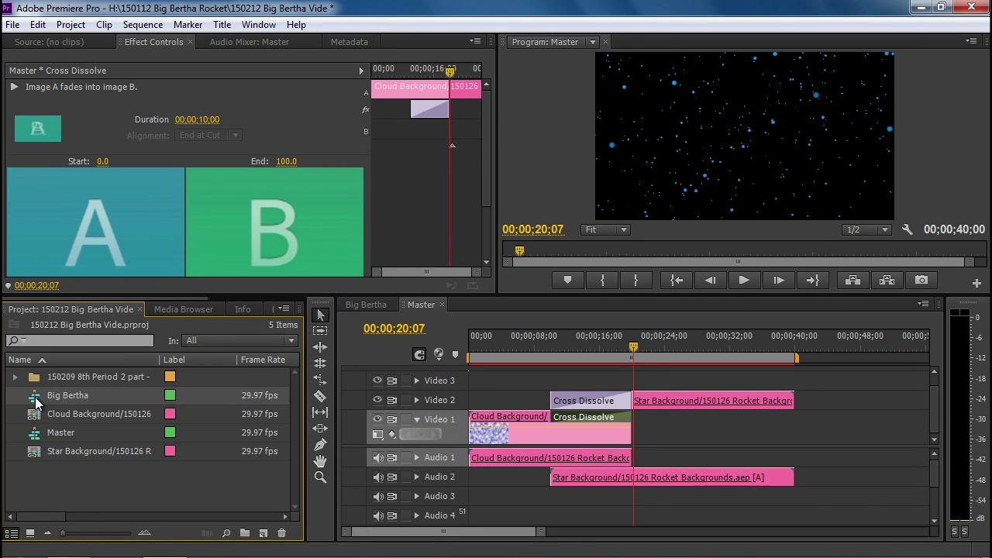
{"action": "left_click", "coordinate": [365, 305]}
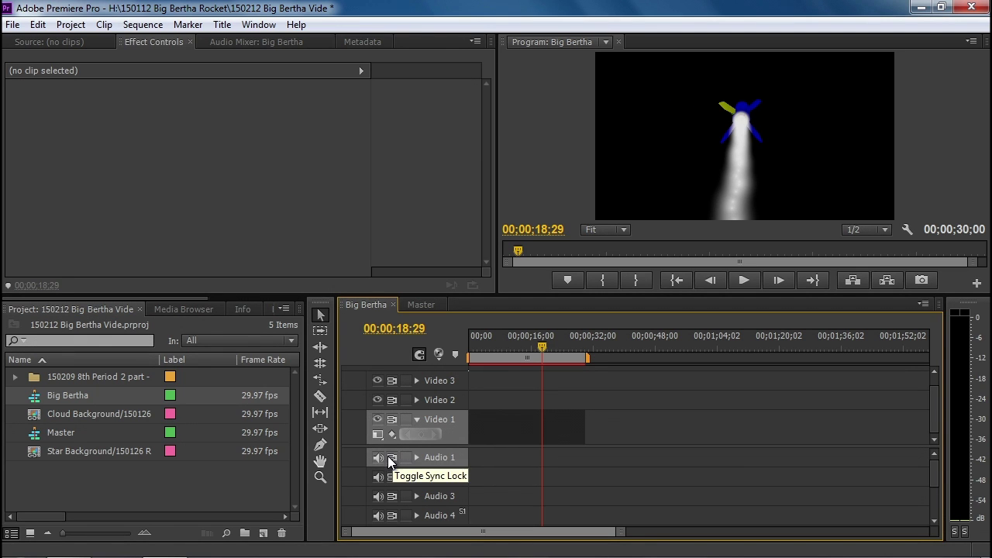
{"action": "left_click", "coordinate": [418, 303]}
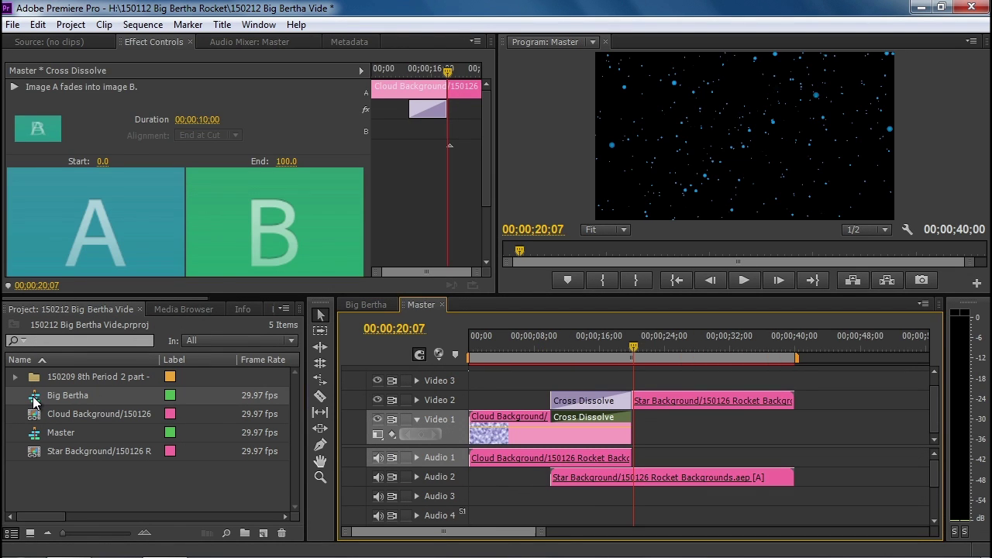
{"action": "left_click", "coordinate": [34, 401]}
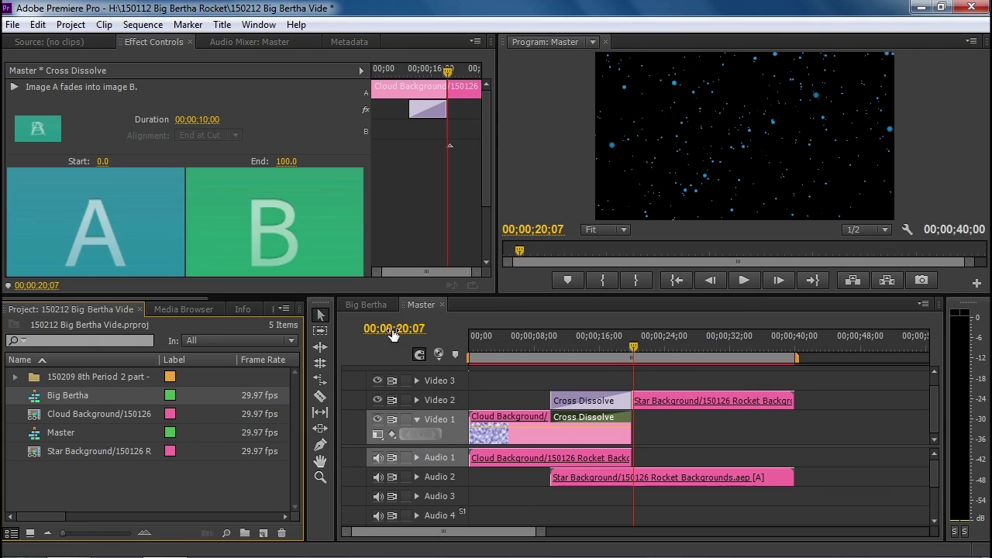
Step: Place the Big Bertha sequence on Video 3 of Master starting at 00;00;05;00
{"action": "left_click_drag", "start_coordinate": [498, 337], "coordinate": [511, 336]}
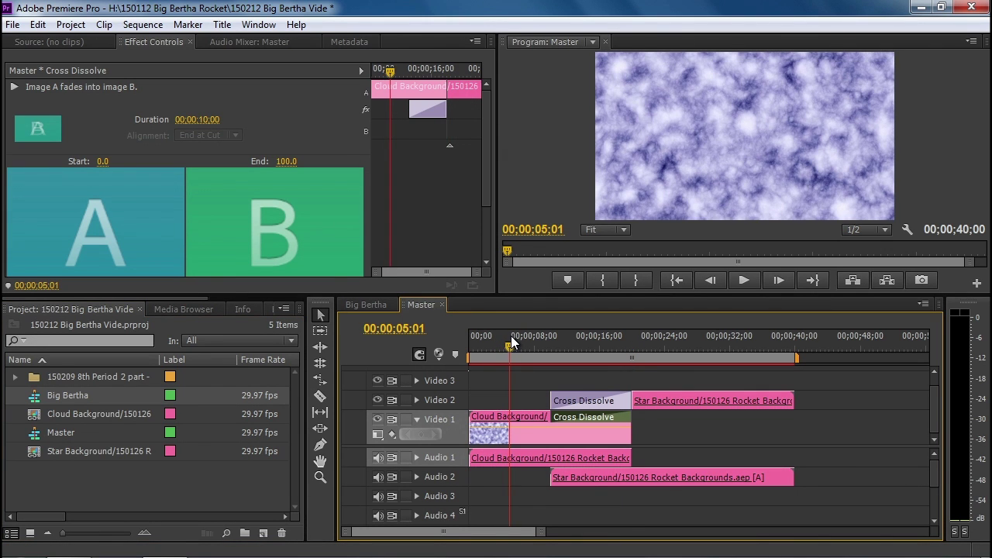
{"action": "left_click", "coordinate": [710, 280]}
{"action": "left_click_drag", "start_coordinate": [38, 399], "coordinate": [511, 382]}
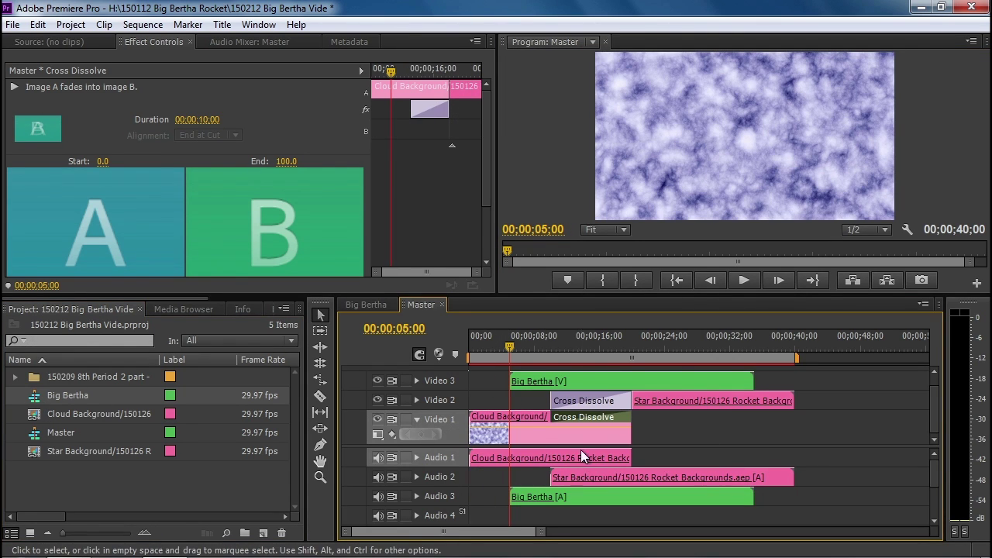
{"action": "left_click_drag", "start_coordinate": [509, 345], "coordinate": [614, 406]}
Step: Play back the rocket-over-clouds composite, then render Master's video previews with Enter
{"action": "mouse_move", "coordinate": [536, 356]}
{"action": "left_mouse_down"}
{"action": "mouse_move", "coordinate": [530, 338]}
{"action": "mouse_move", "coordinate": [478, 352]}
{"action": "mouse_move", "coordinate": [537, 351]}
{"action": "left_mouse_up"}
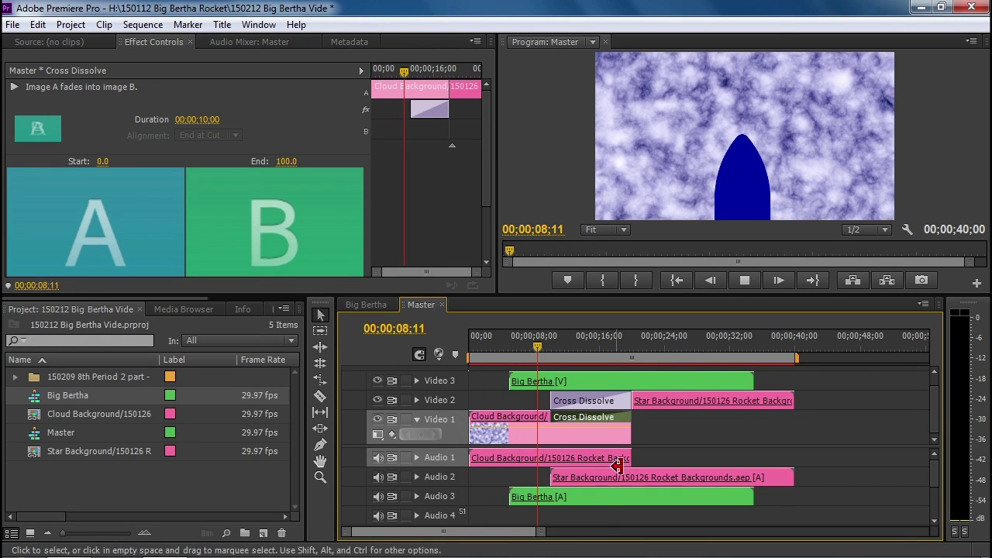
{"action": "key", "text": "space"}
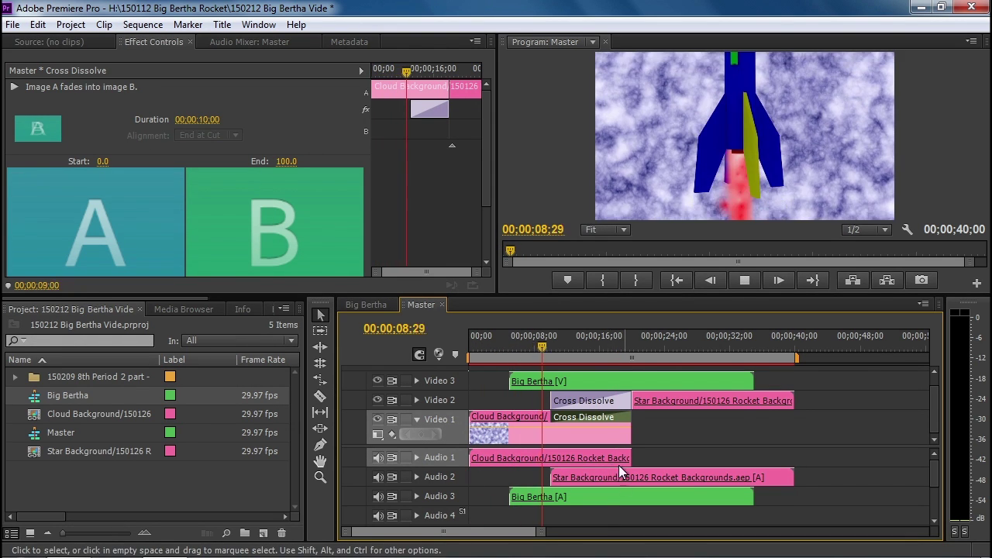
{"action": "left_click", "coordinate": [553, 346]}
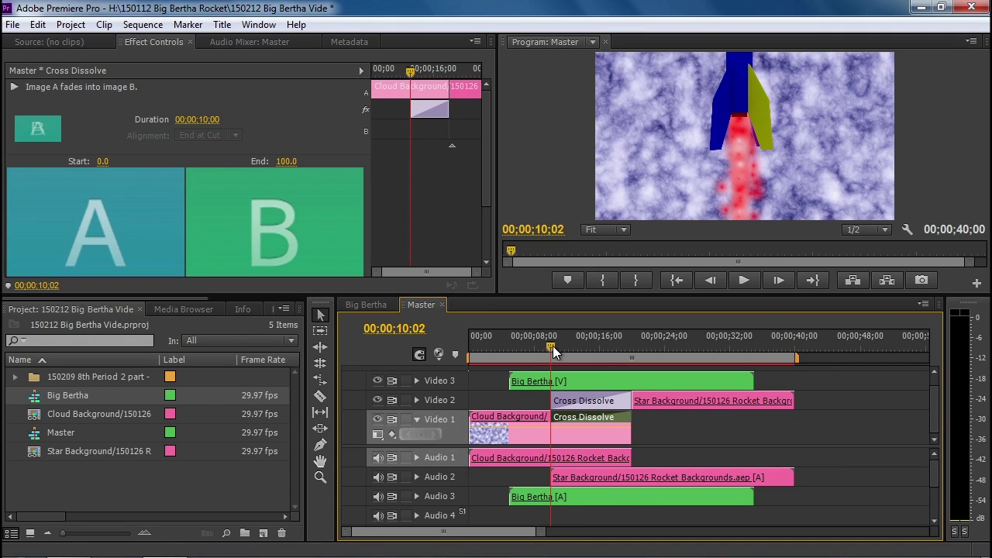
{"action": "key", "text": "Return"}
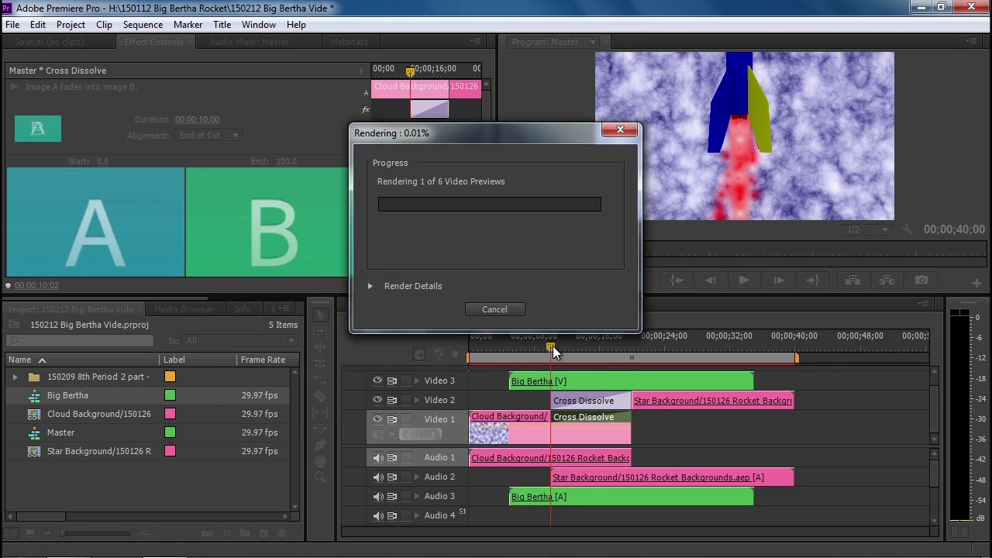